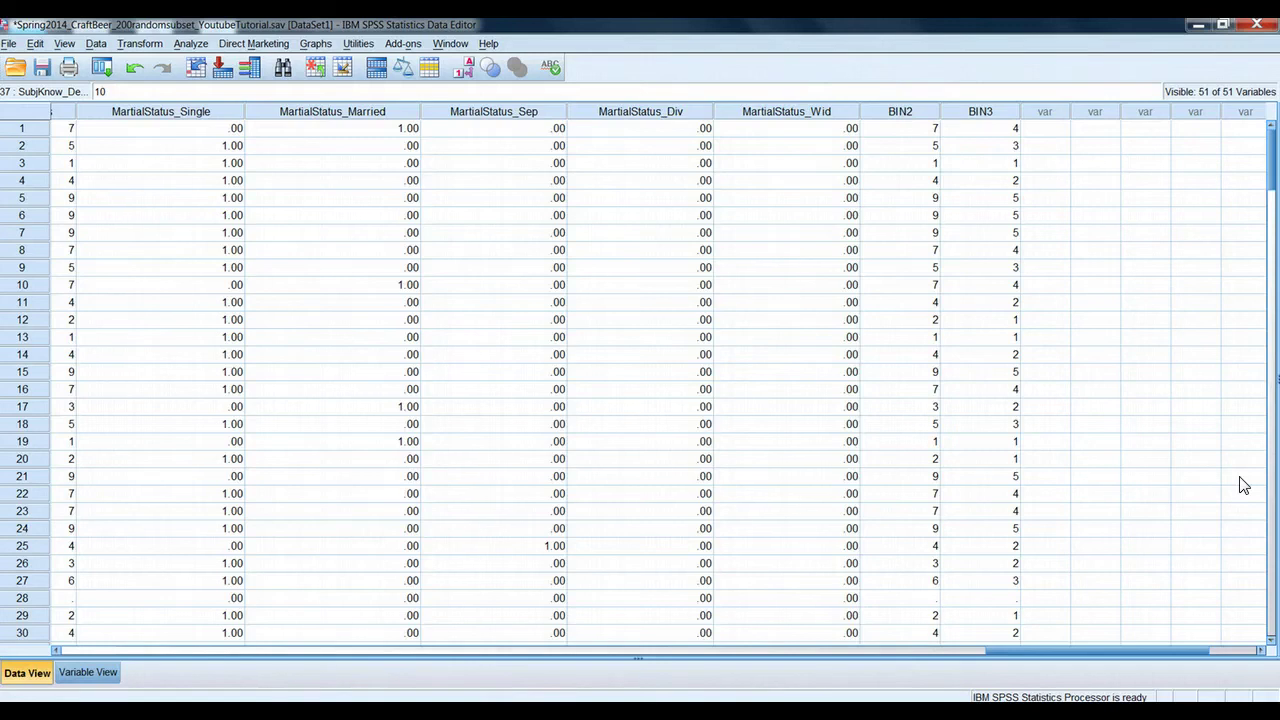
Open the Crosstabs dialog from Analyze > Descriptive Statistics.
left_click(1238, 481)
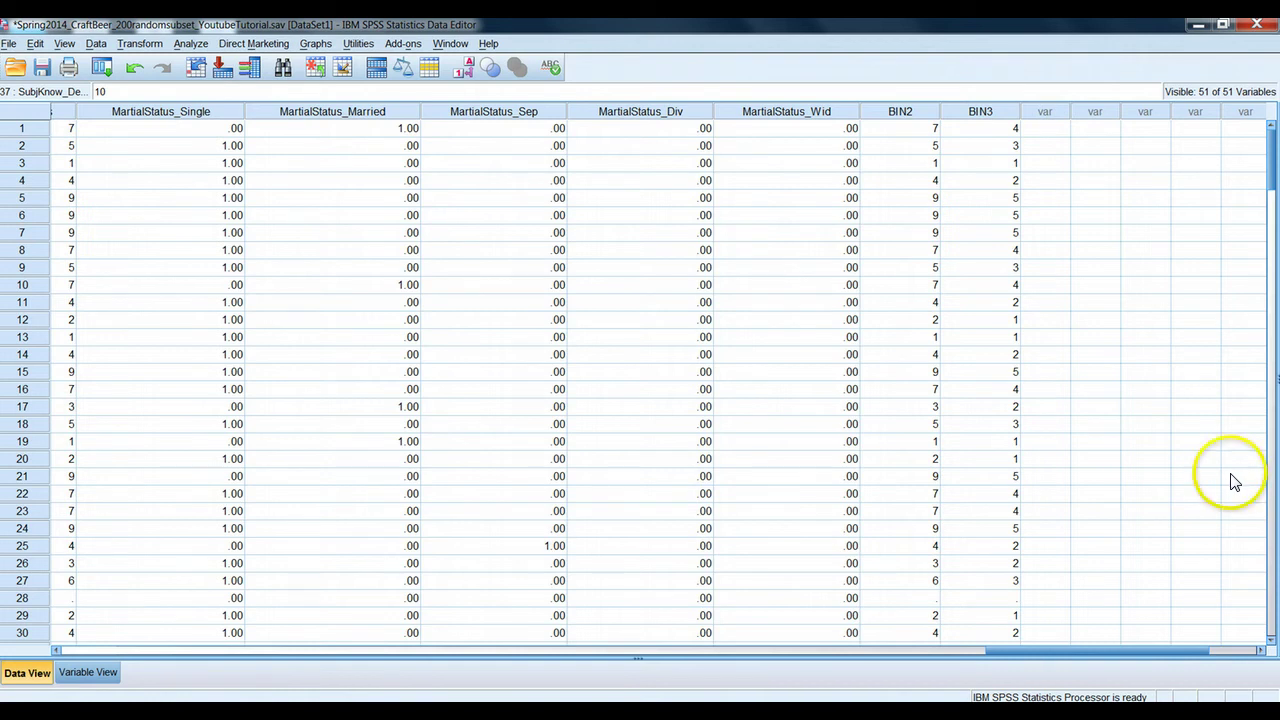
left_click(190, 45)
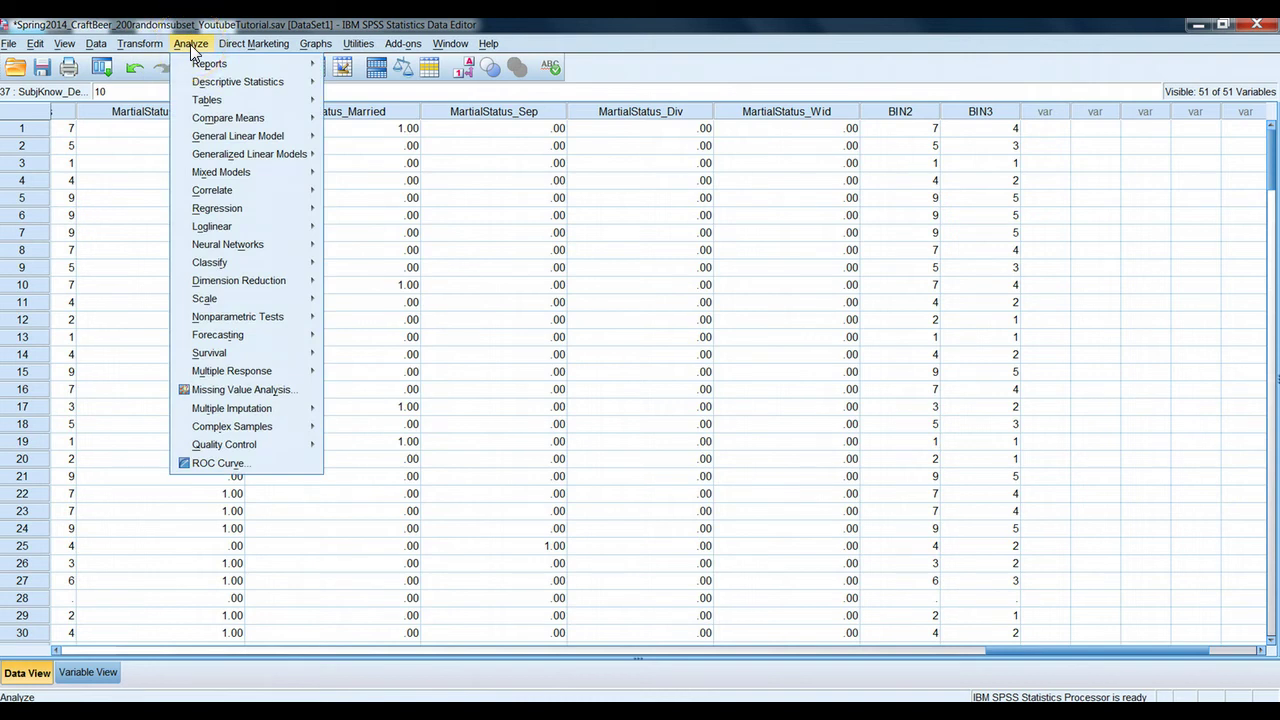
mouse_move(36, 44)
mouse_move(189, 45)
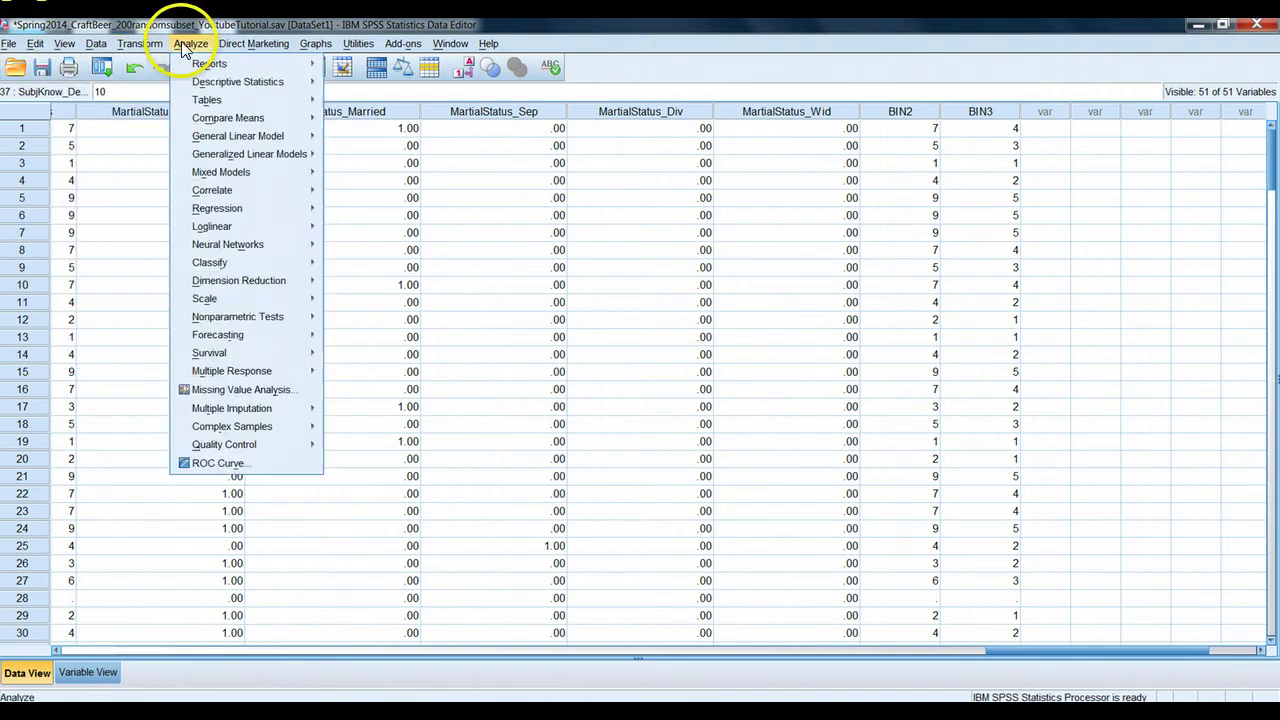
mouse_move(203, 88)
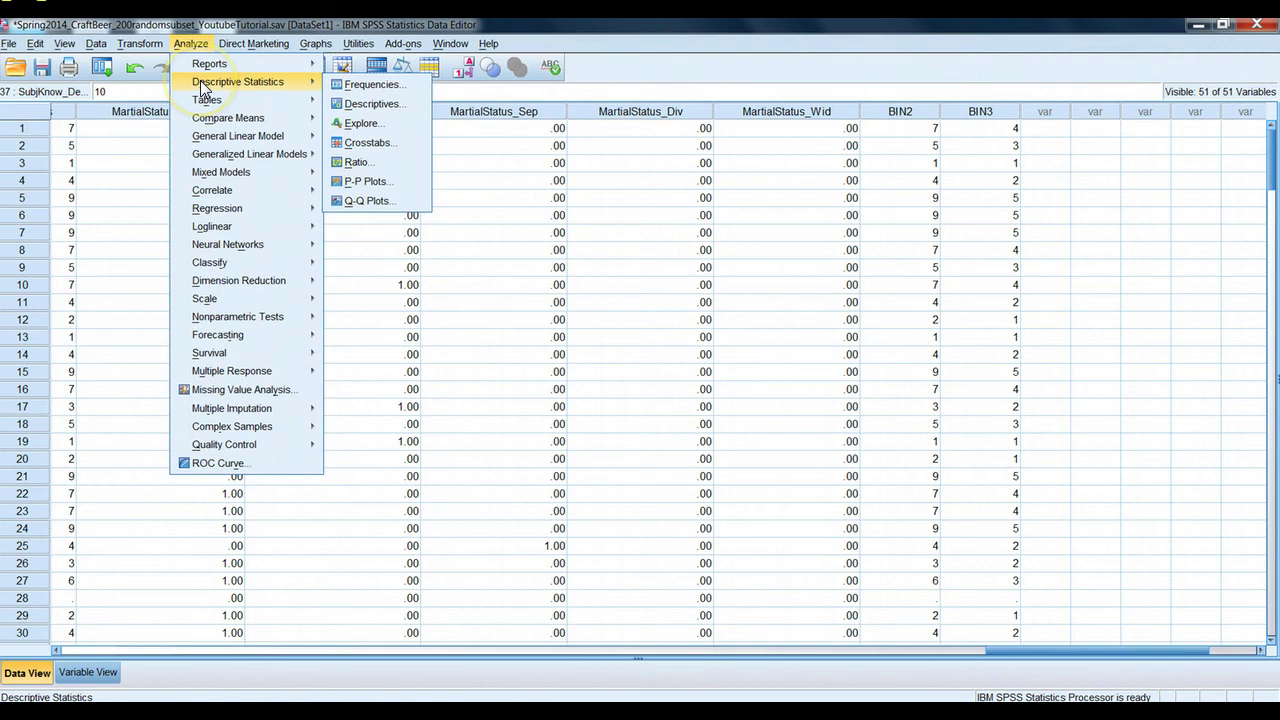
left_click(362, 143)
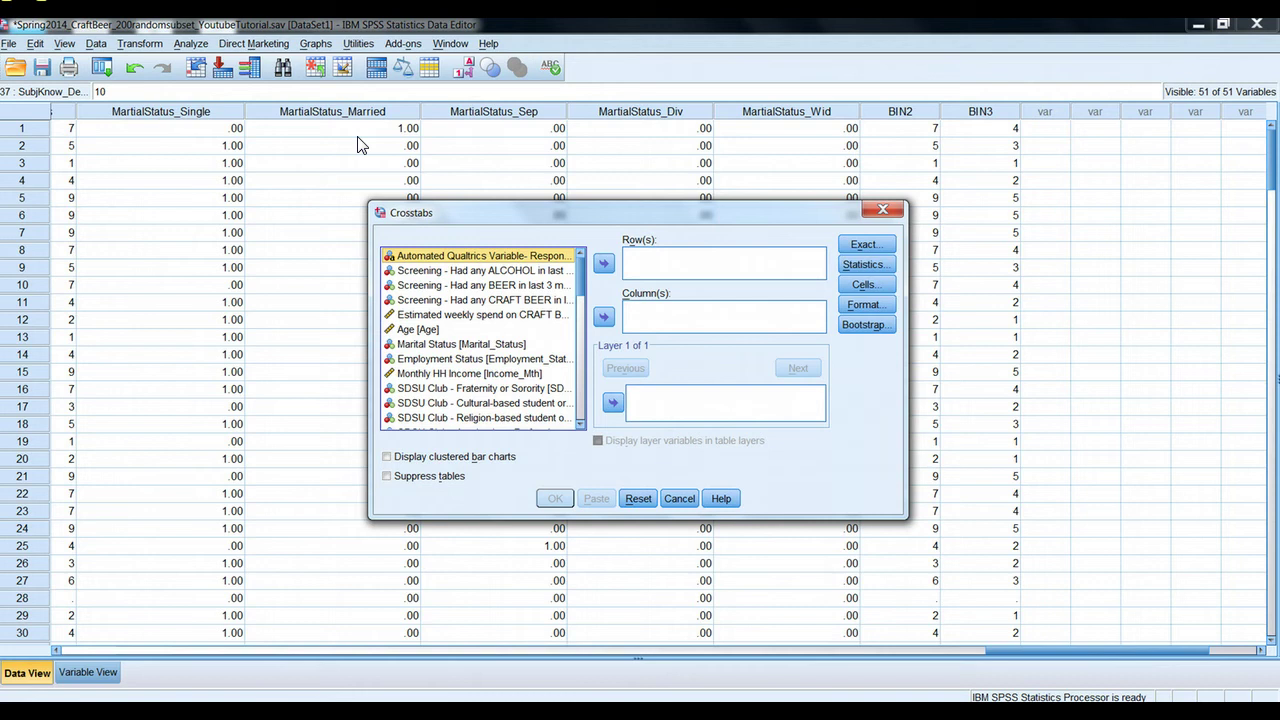
List variables by name, and put Gender_recode in Row(s) and Quiz_Correct_recode in Column(s).
right_click(485, 300)
left_click(455, 313)
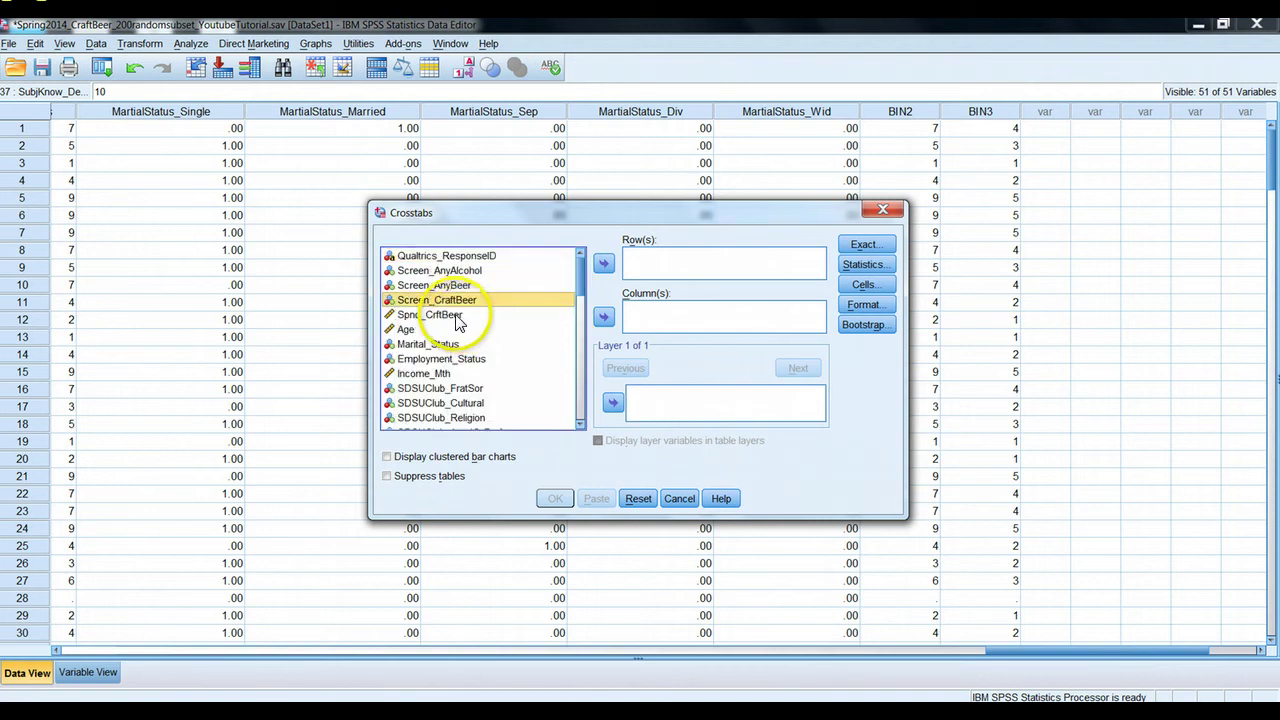
left_click_drag(581, 278, 583, 345)
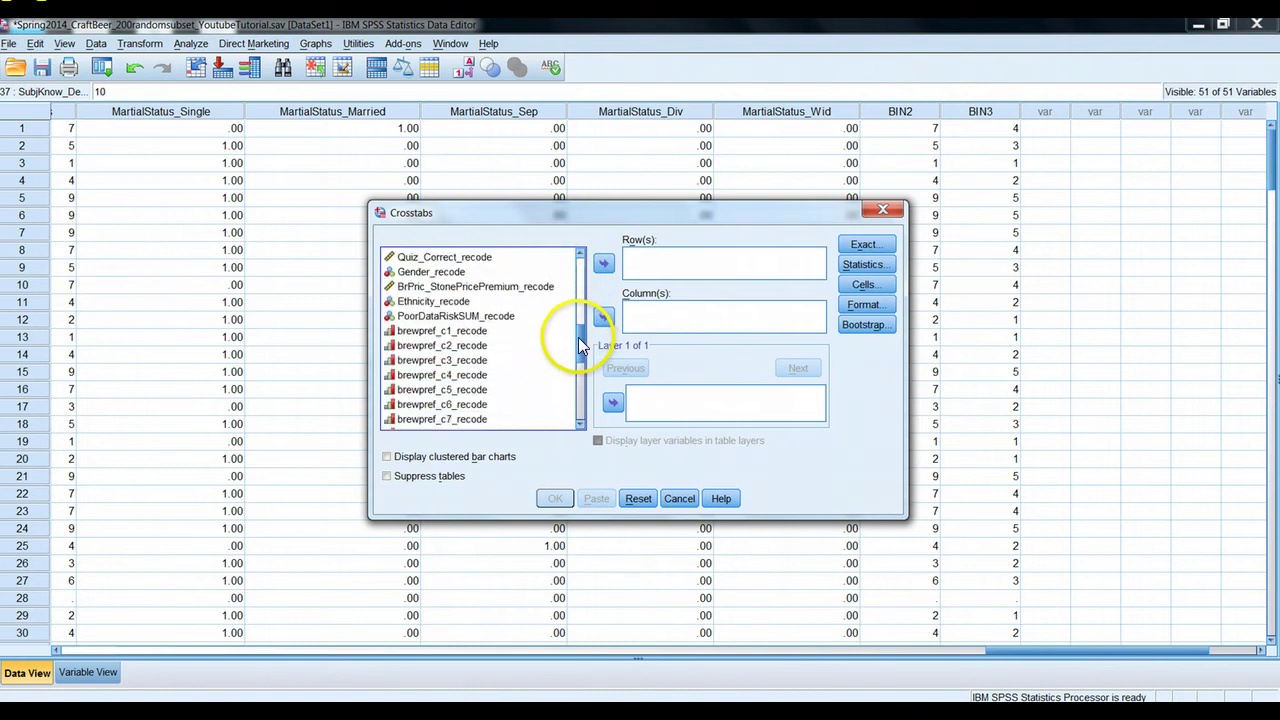
left_click(508, 273)
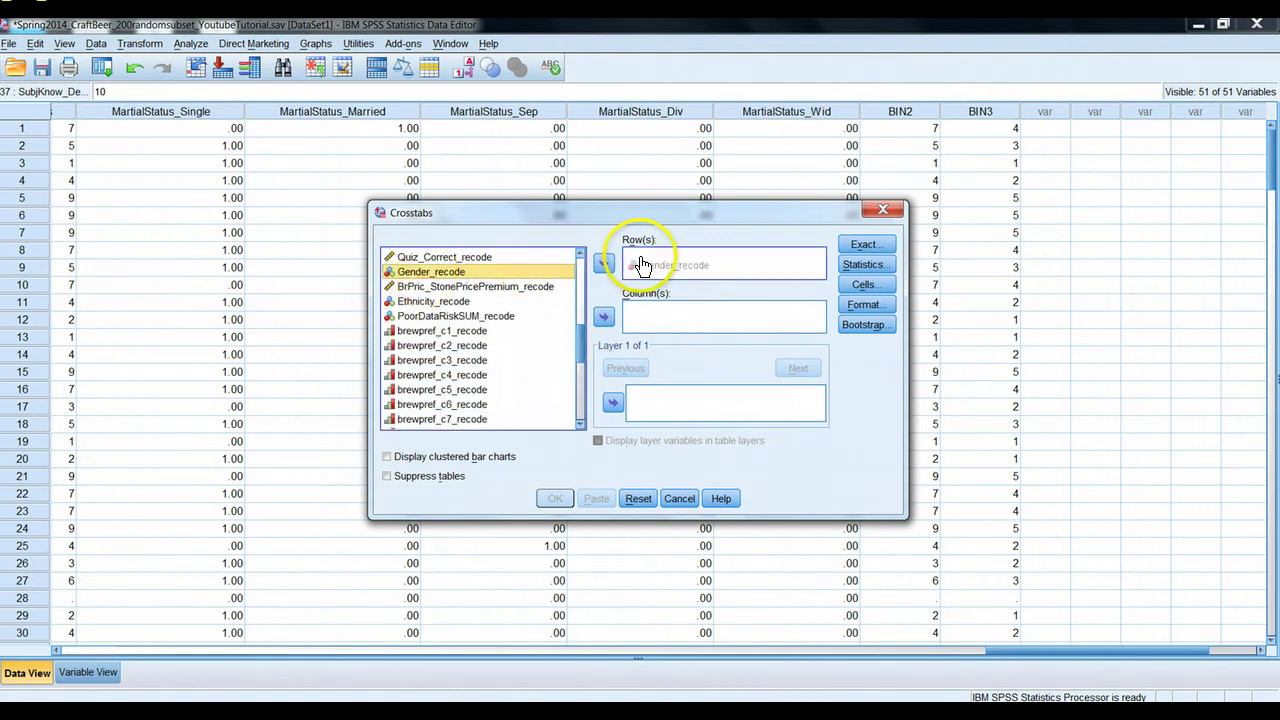
left_click(603, 263)
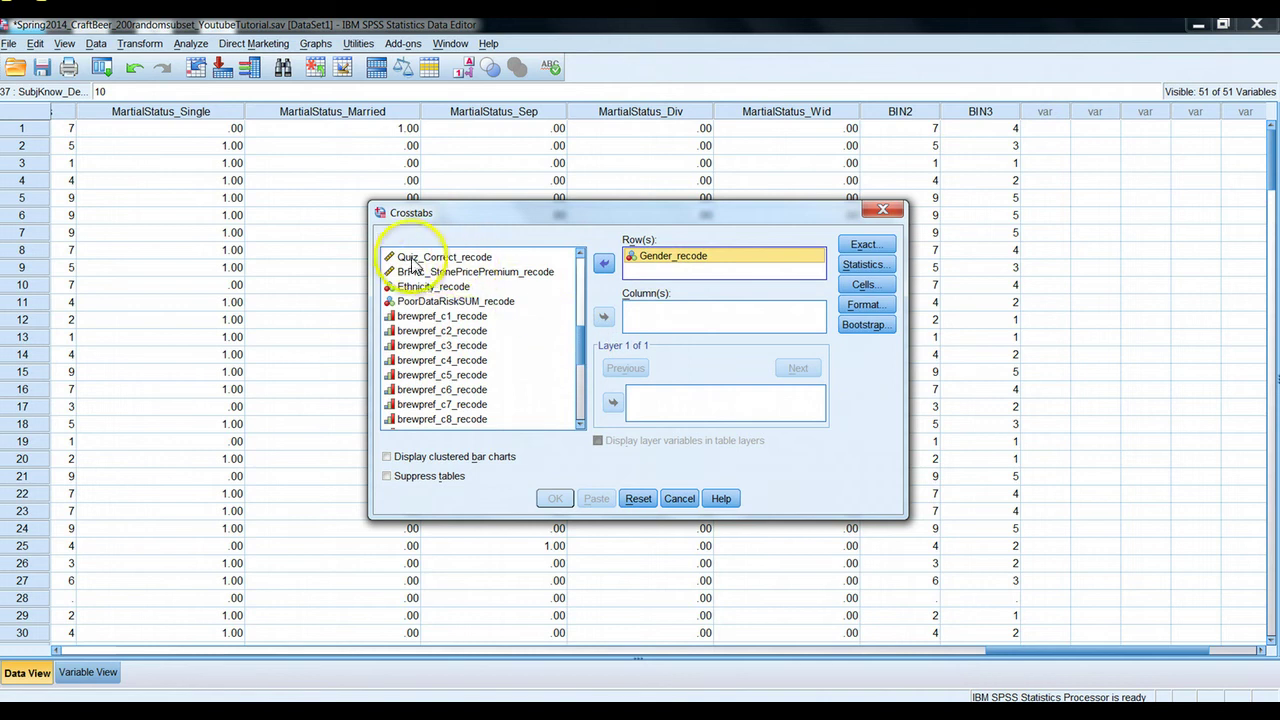
left_click(452, 262)
left_click_drag(454, 270, 662, 312)
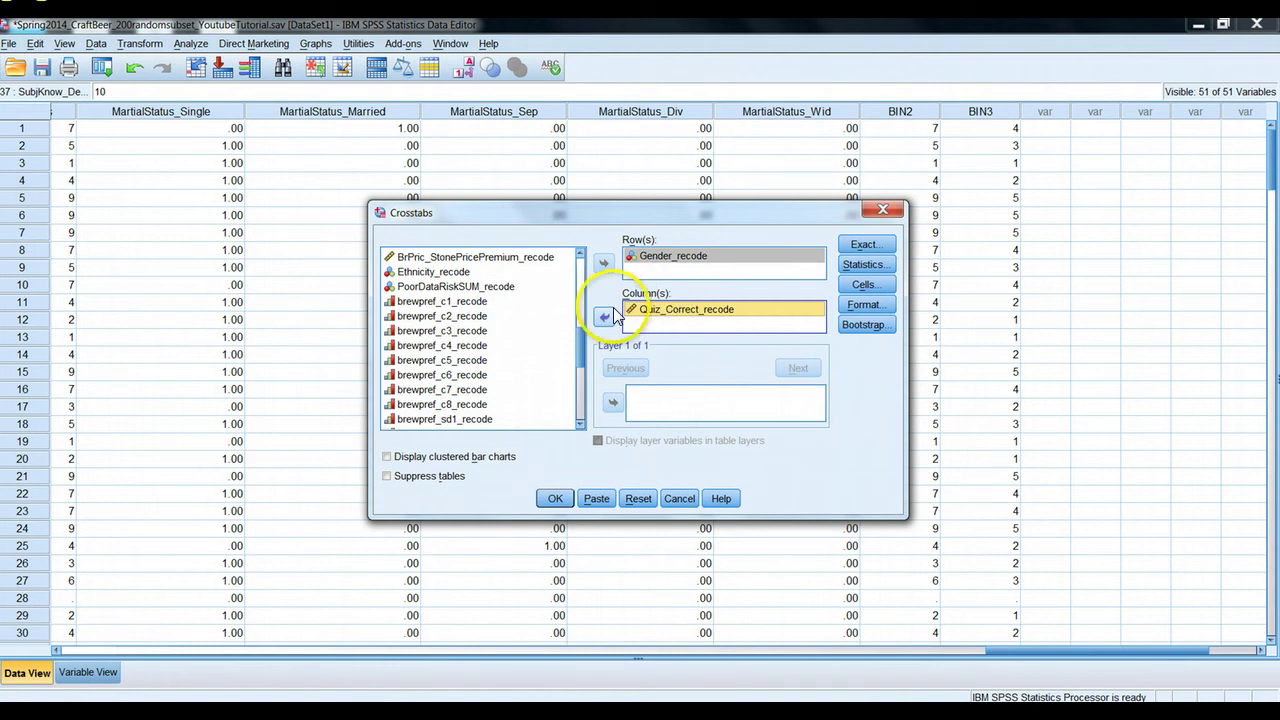
Add Total percentages to the observed counts and run the crosstab for 160 valid cases.
left_click(866, 265)
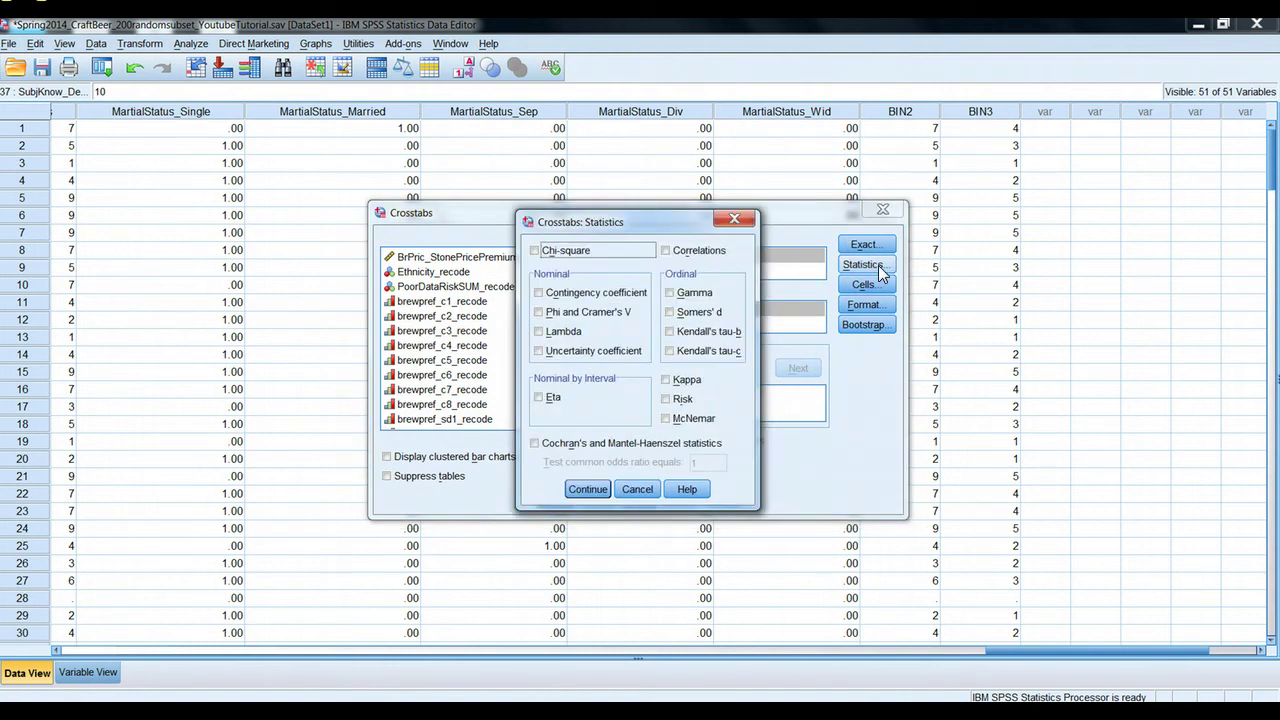
left_click(735, 219)
left_click(877, 285)
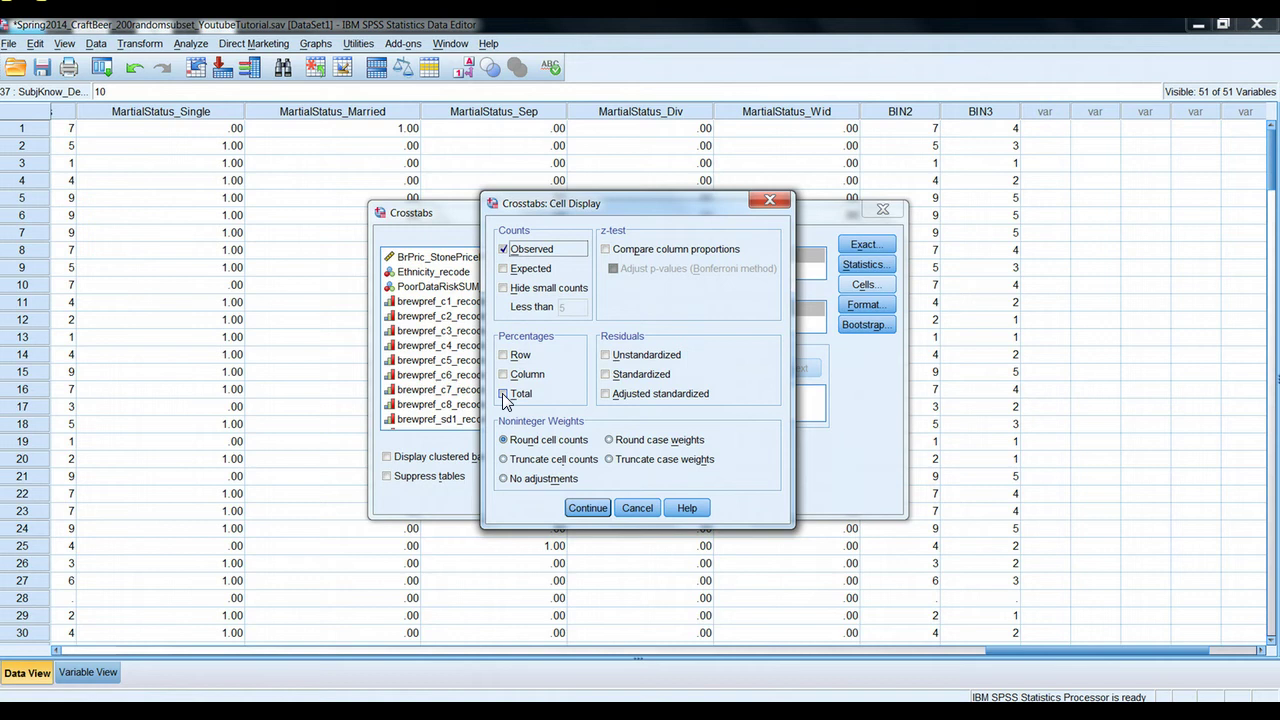
left_click(588, 508)
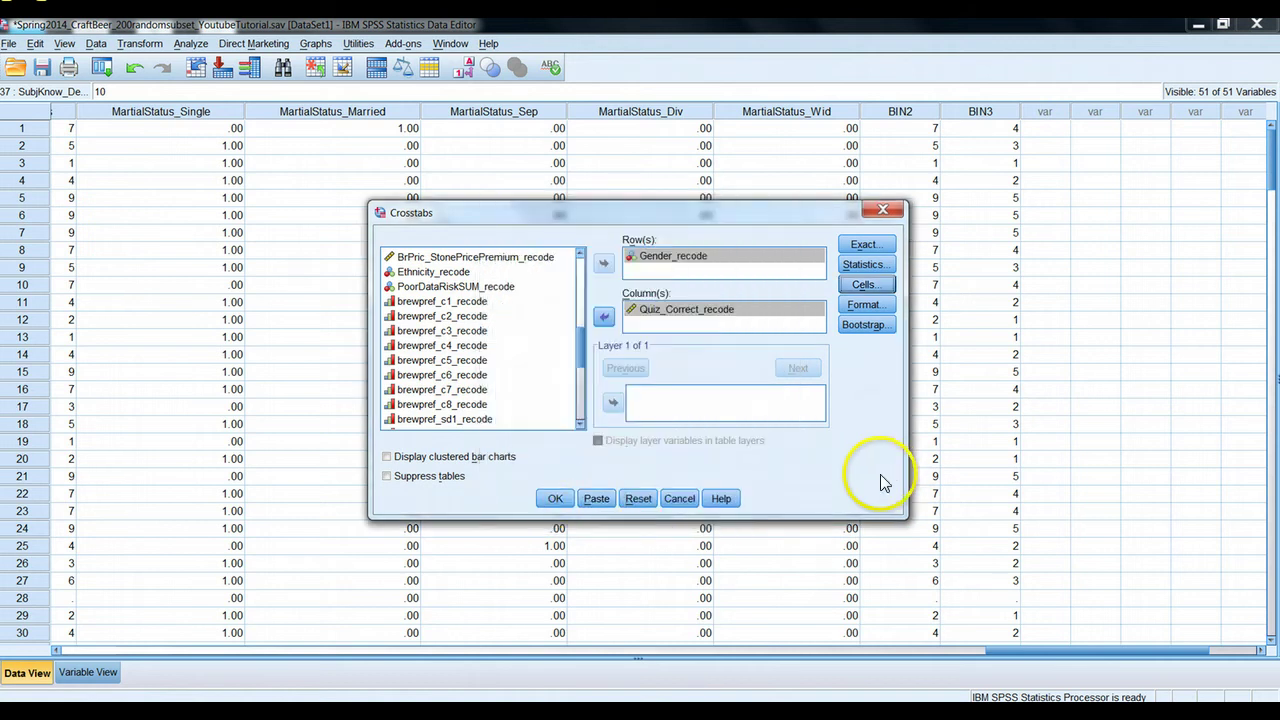
left_click(558, 502)
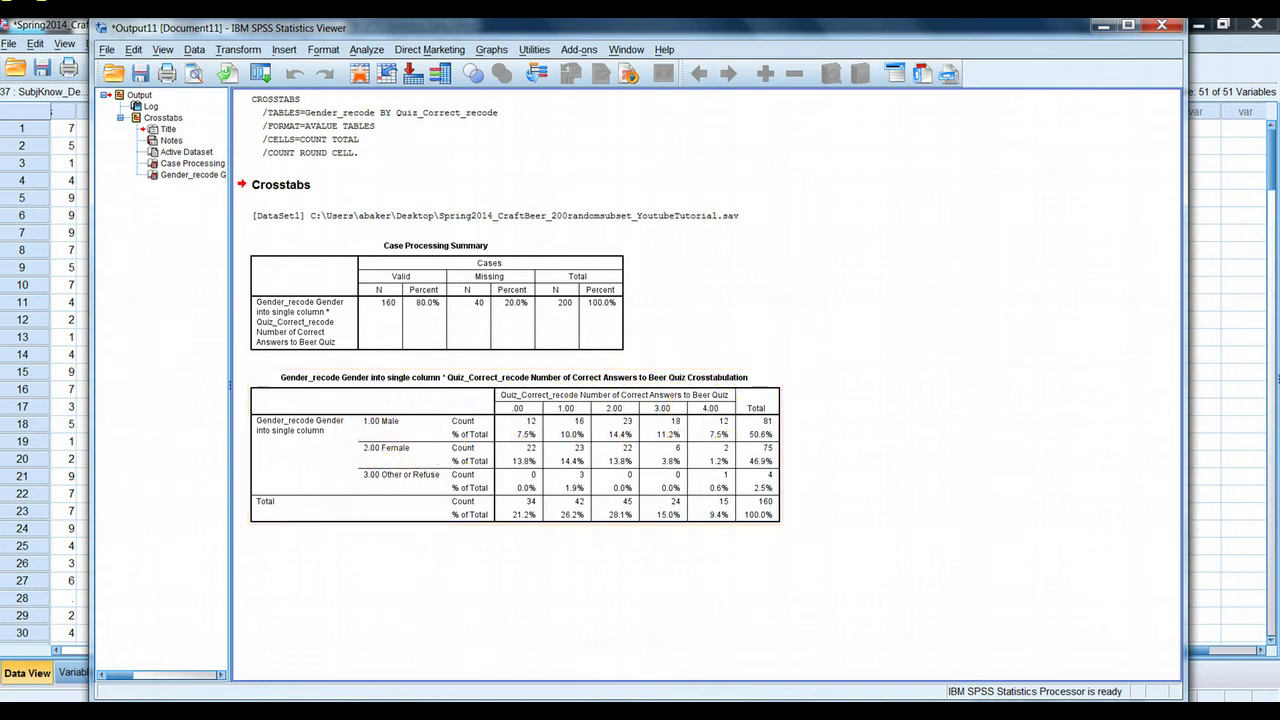
In Variable View, review Gender_recode's value labels (Male, Female, Other or Refuse), then return to the Viewer.
left_click(374, 656)
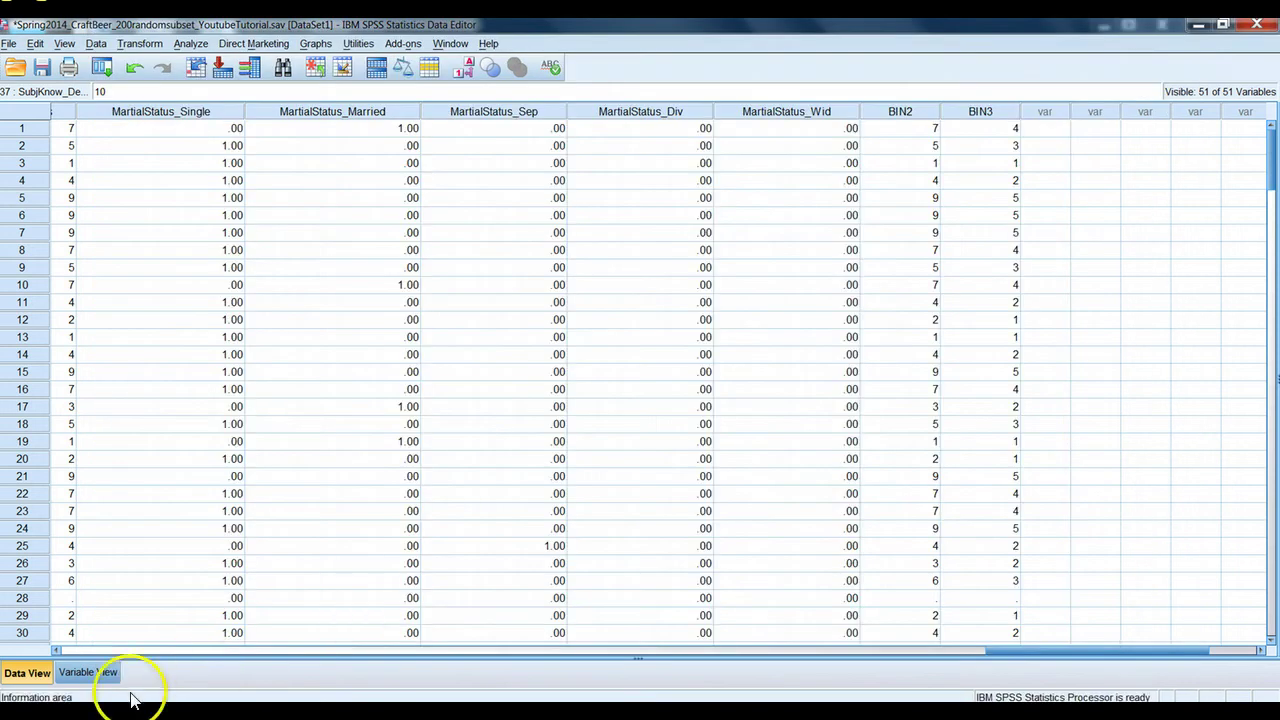
left_click(88, 672)
scroll(330, 468, "up", 6)
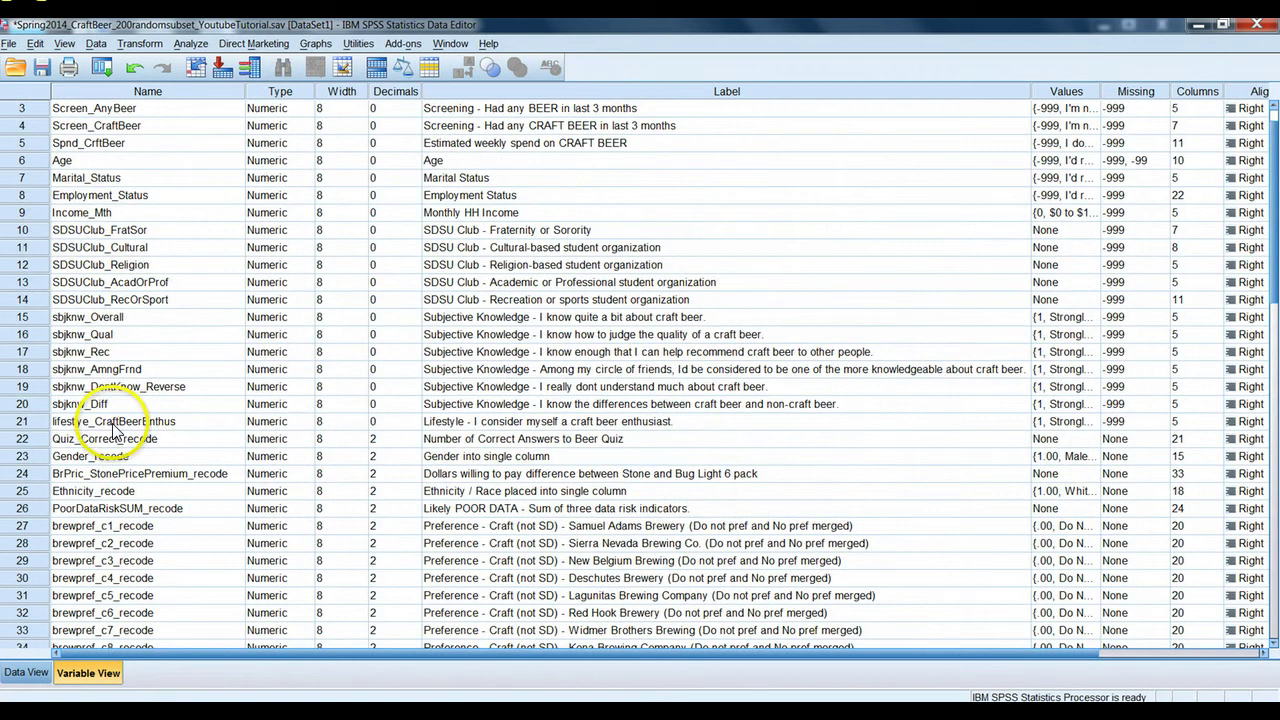
scroll(108, 430, "up", 1)
scroll(95, 445, "down", 1)
left_click(43, 440)
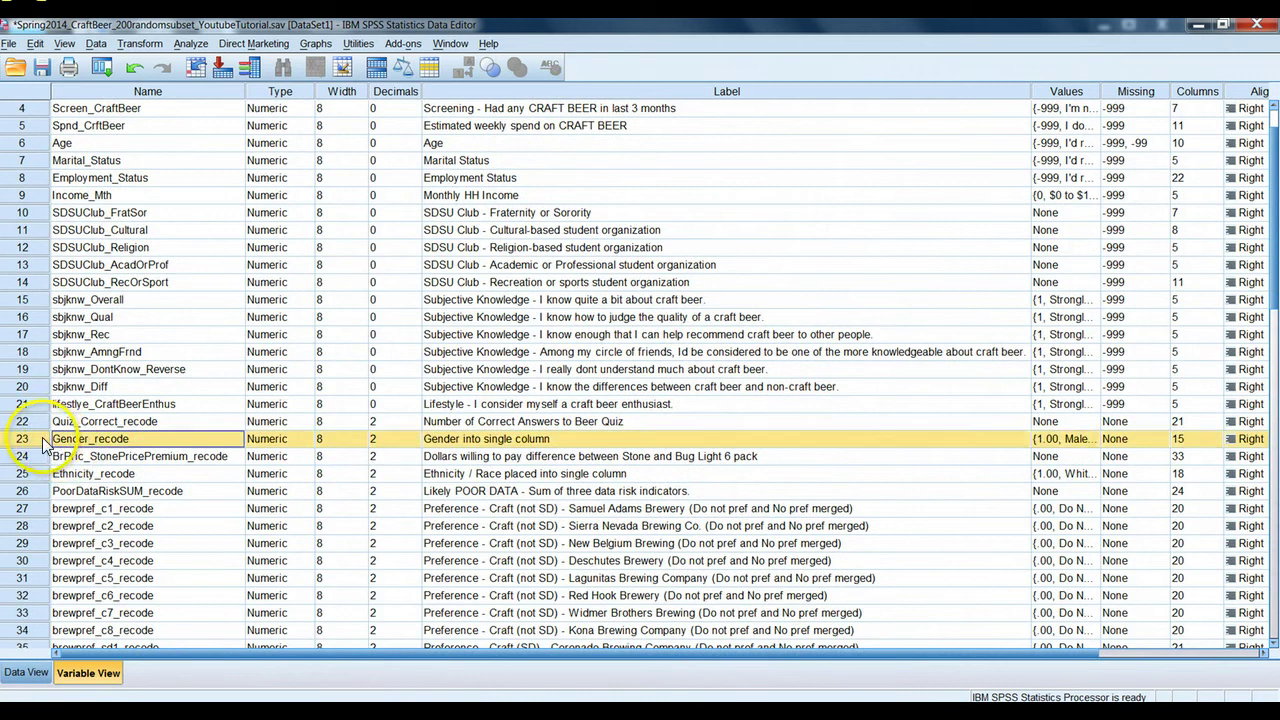
left_click(1068, 438)
left_click(1094, 440)
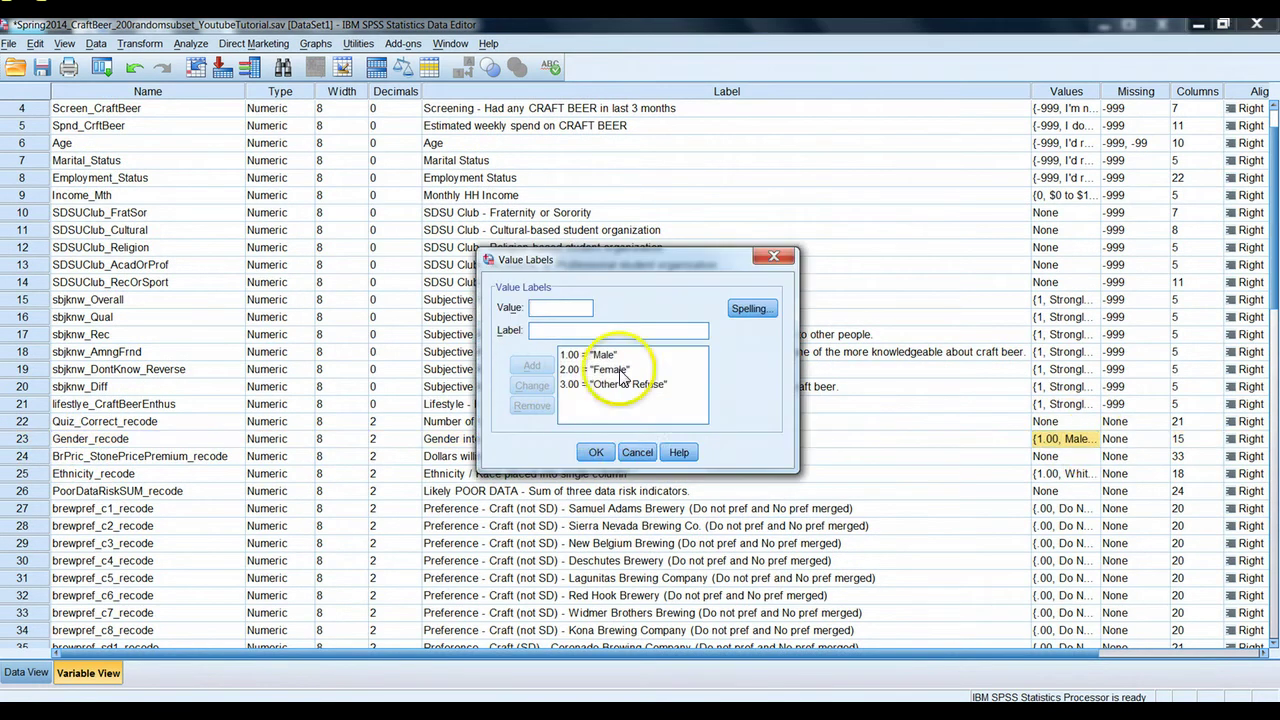
left_click(645, 455)
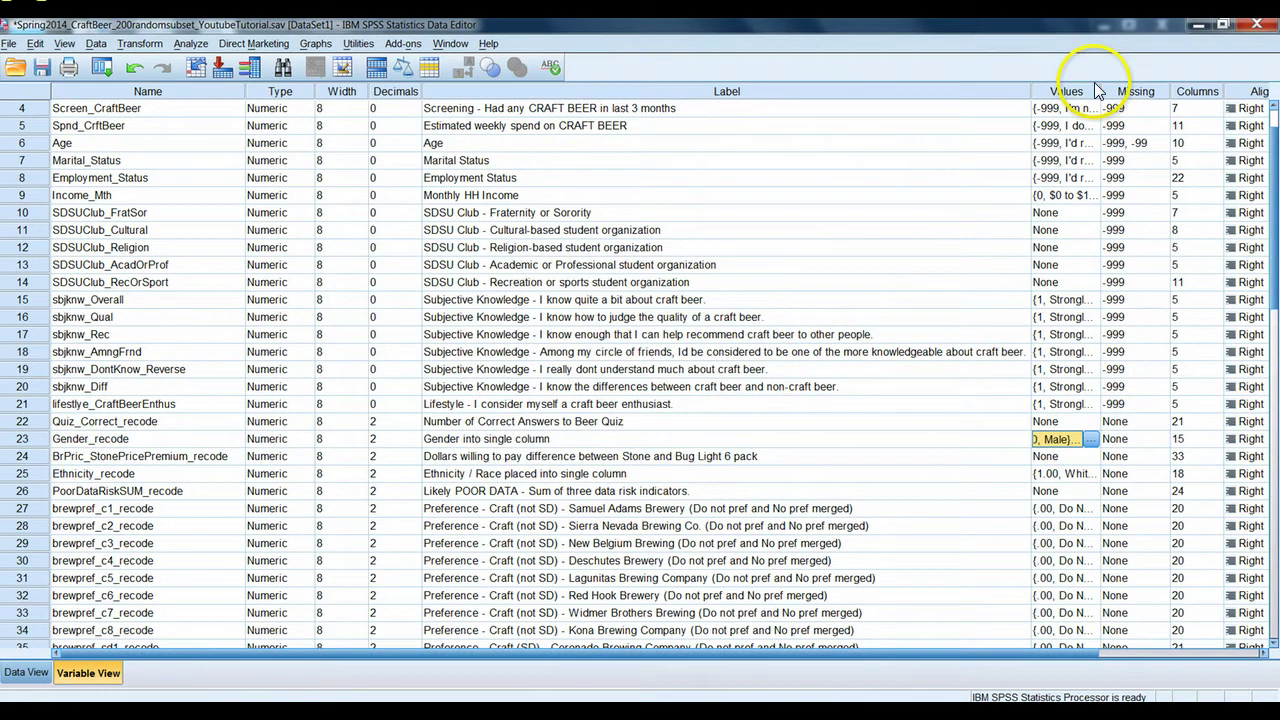
left_click(1197, 23)
left_click(519, 578)
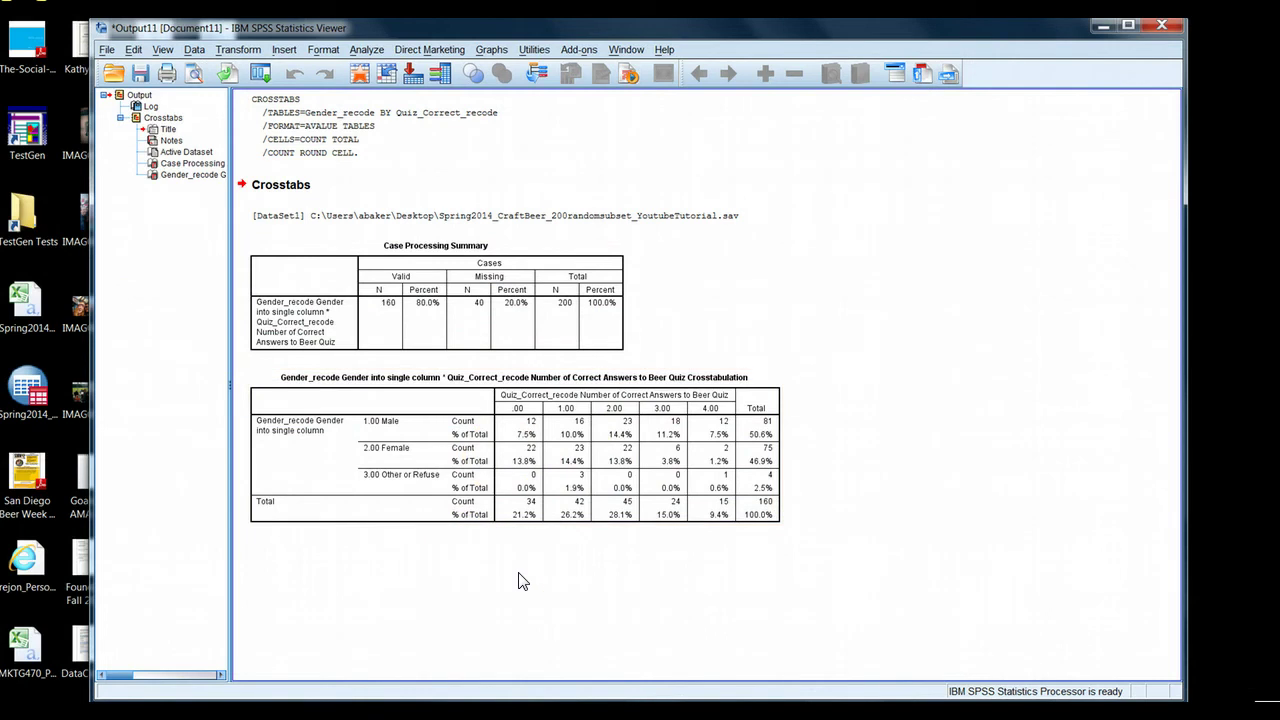
Open Edit > Options at the Output Labels page.
left_click(586, 471)
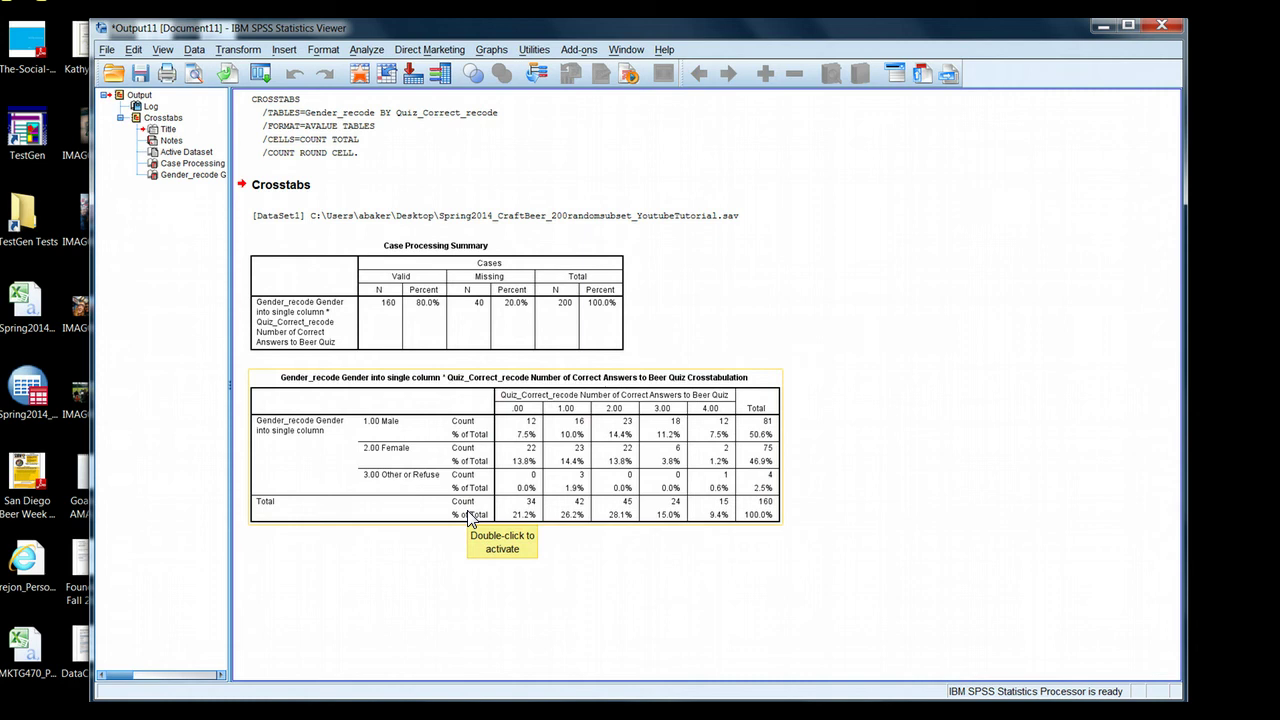
left_click(496, 474)
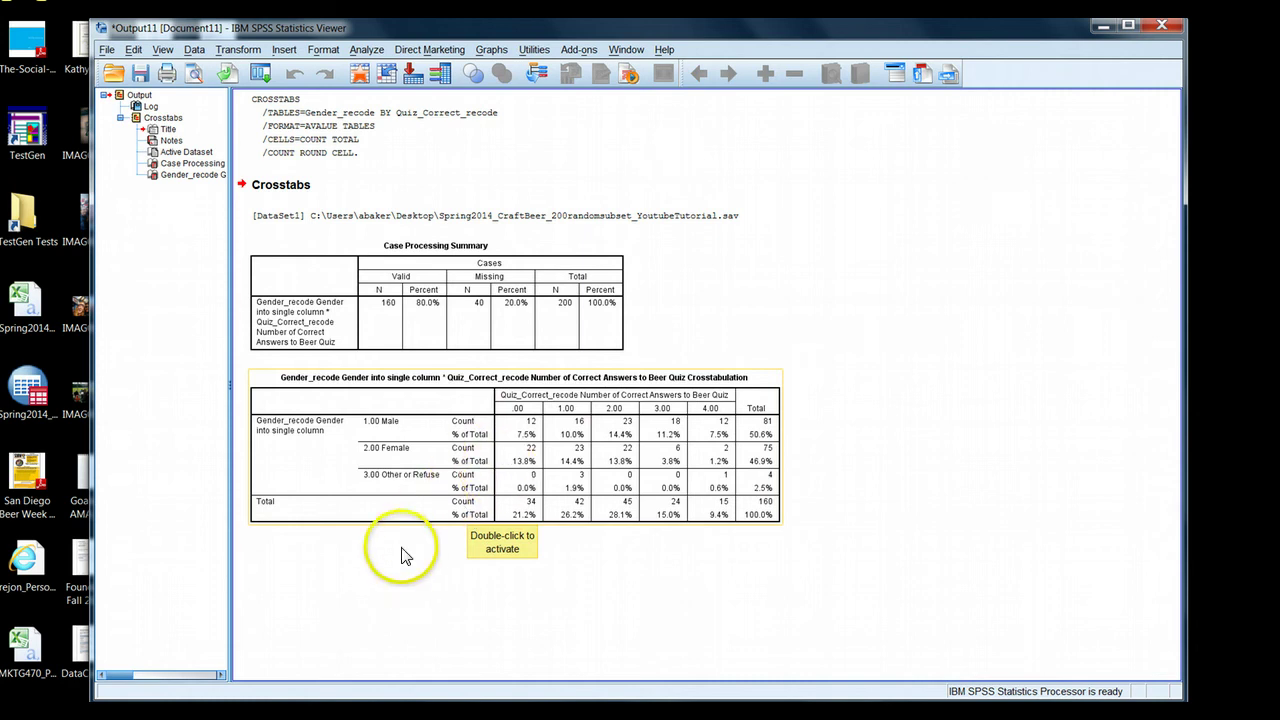
left_click(199, 131)
left_click(133, 50)
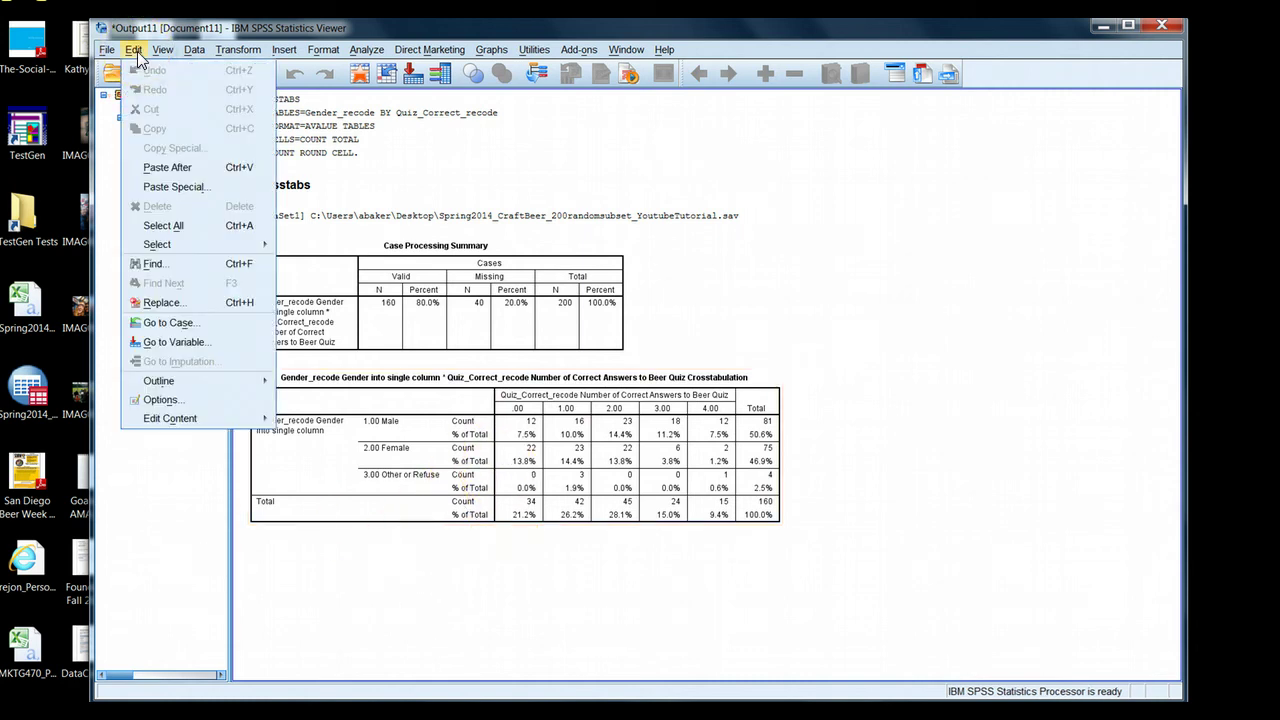
left_click(160, 400)
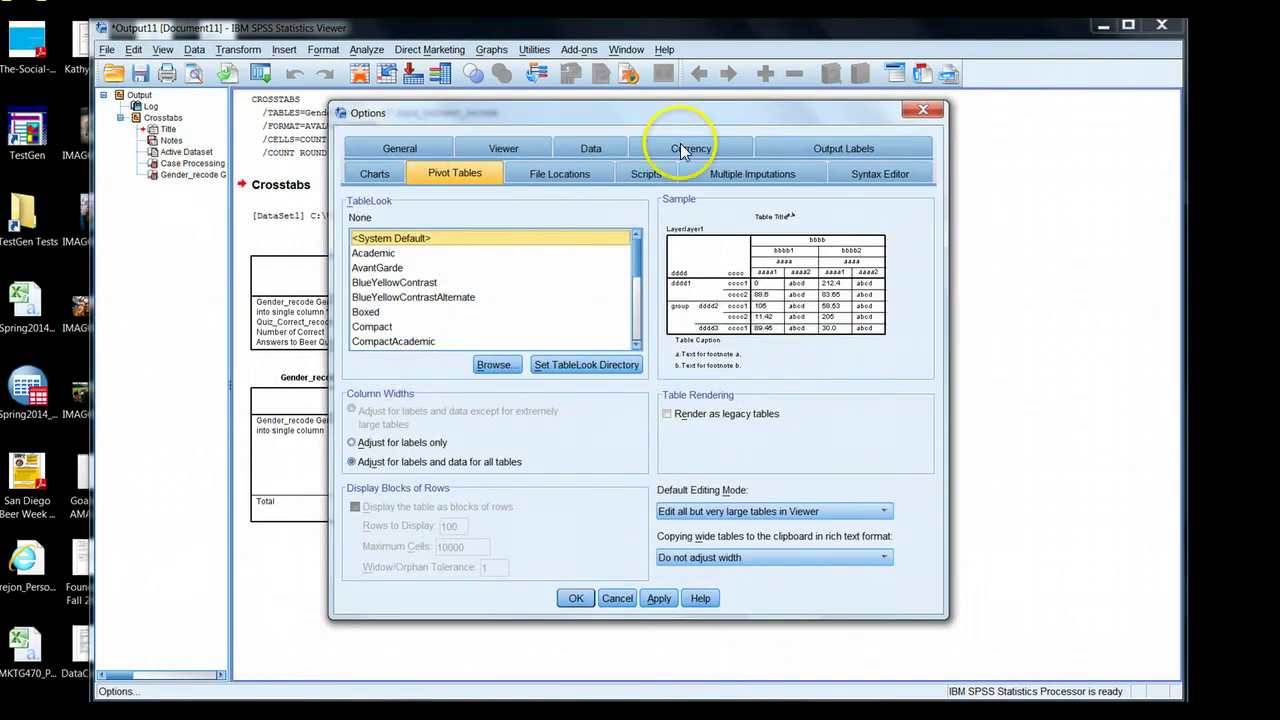
left_click(385, 173)
left_click(440, 172)
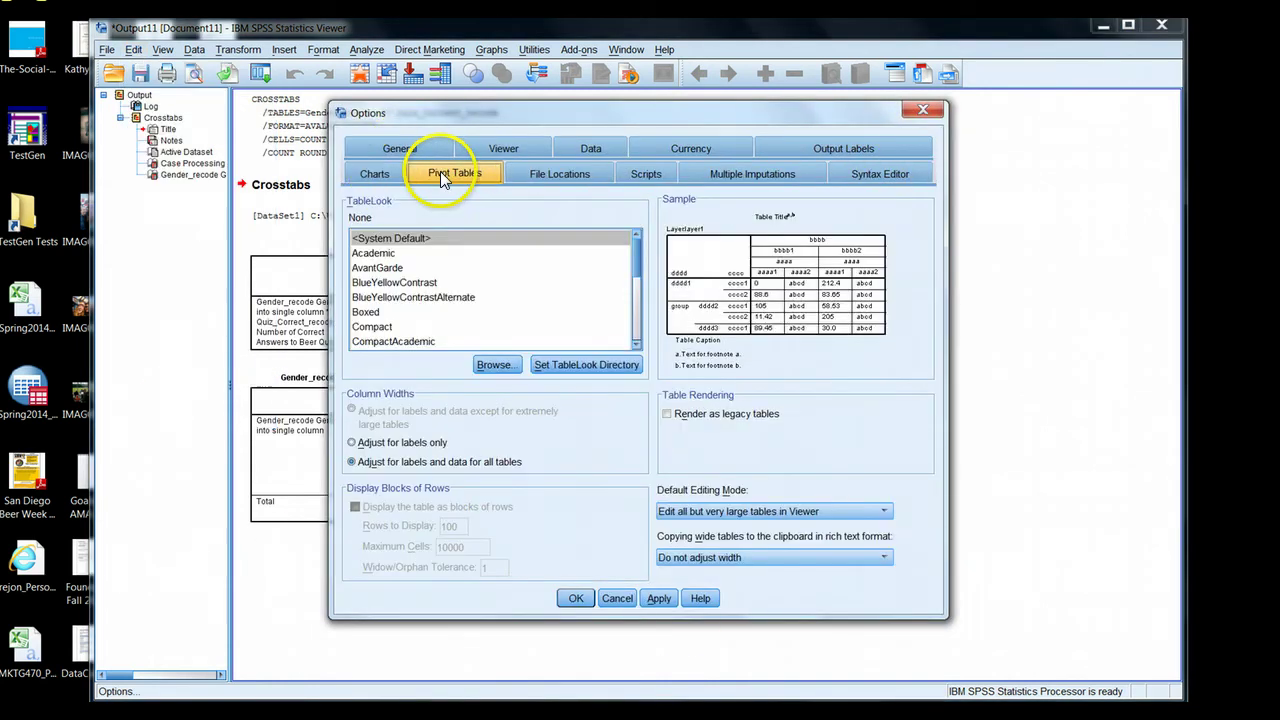
left_click(798, 148)
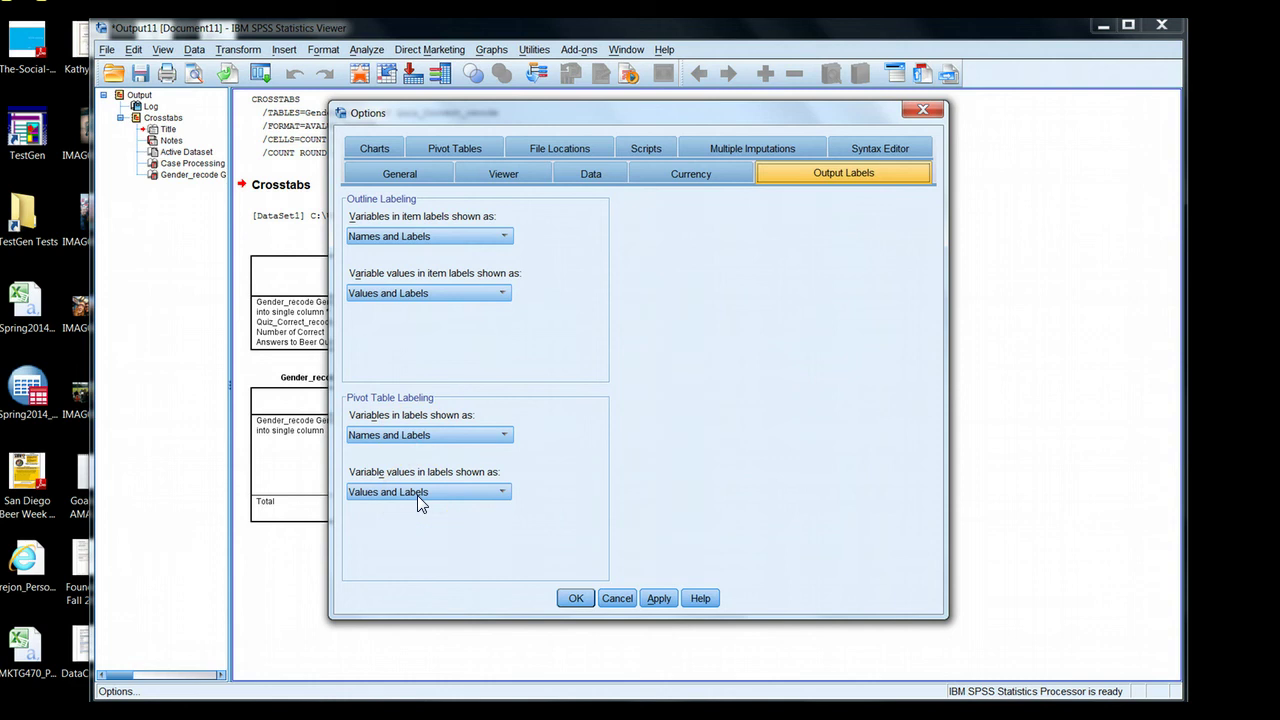
Set outline and pivot table labels to variable Names and Values only, then apply.
left_click(463, 436)
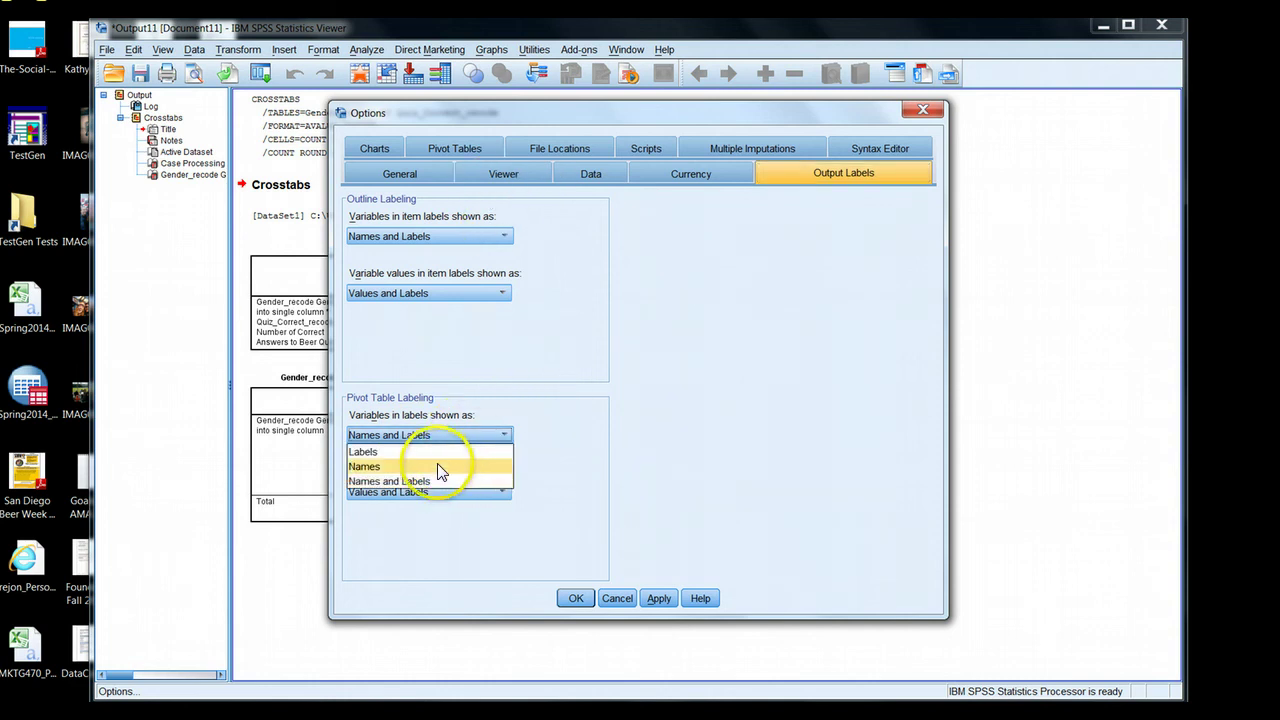
left_click(450, 467)
left_click(443, 492)
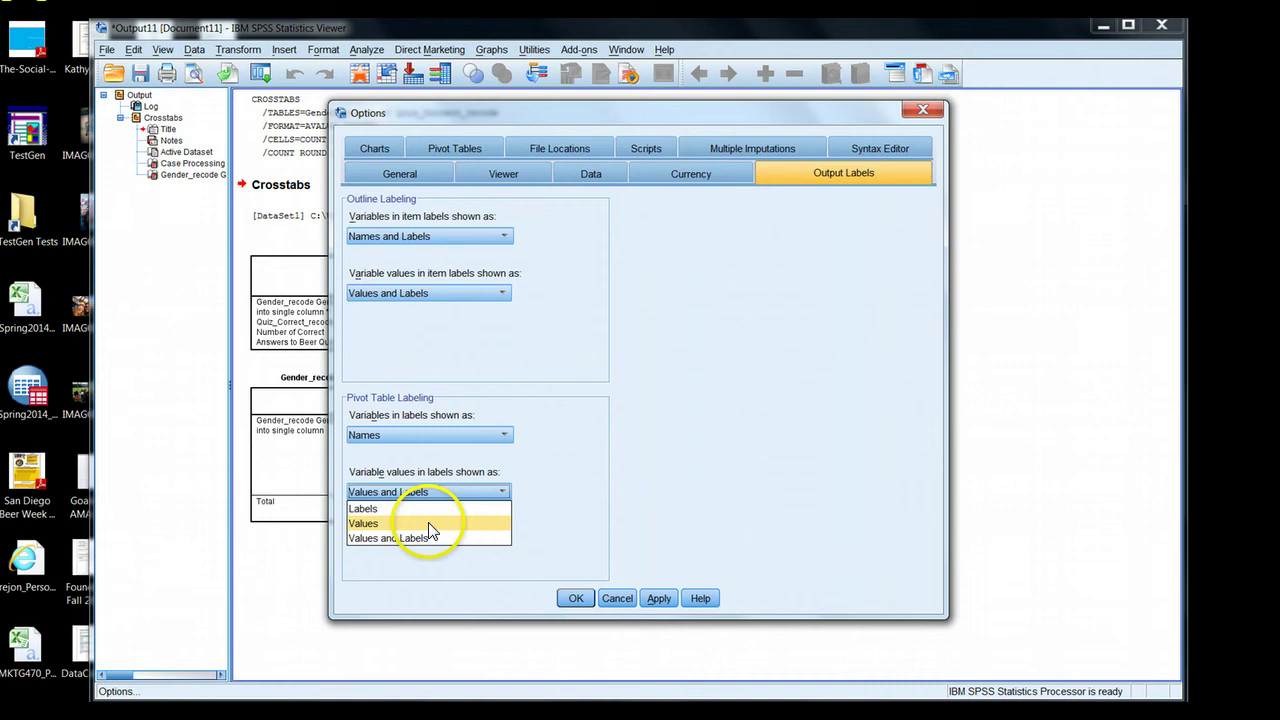
left_click(445, 522)
left_click(425, 292)
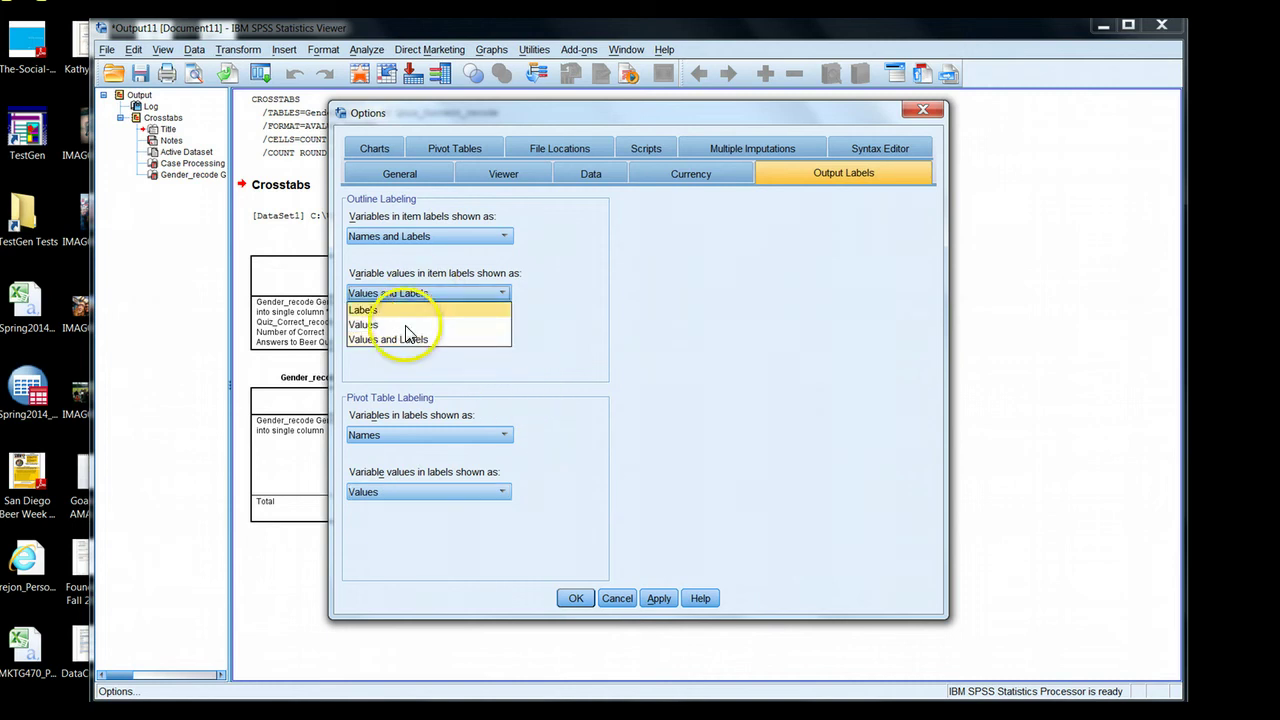
left_click(410, 339)
left_click(432, 294)
left_click(423, 324)
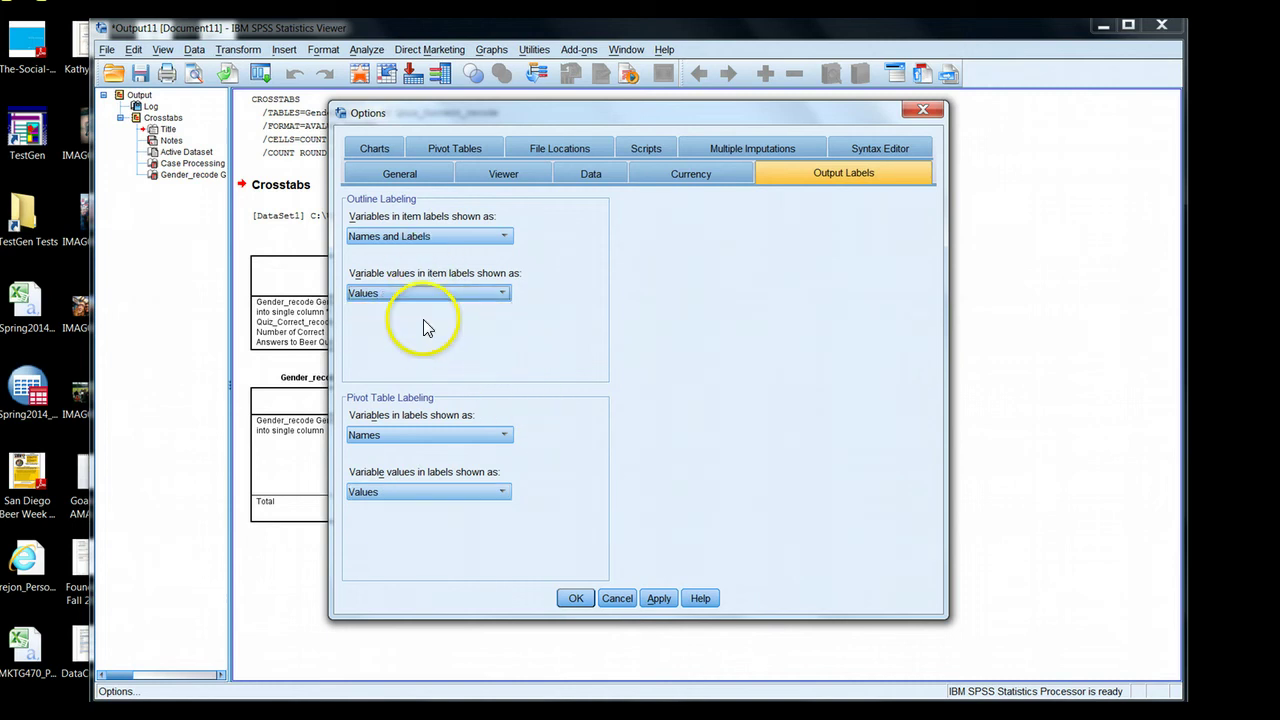
left_click(446, 236)
left_click(425, 268)
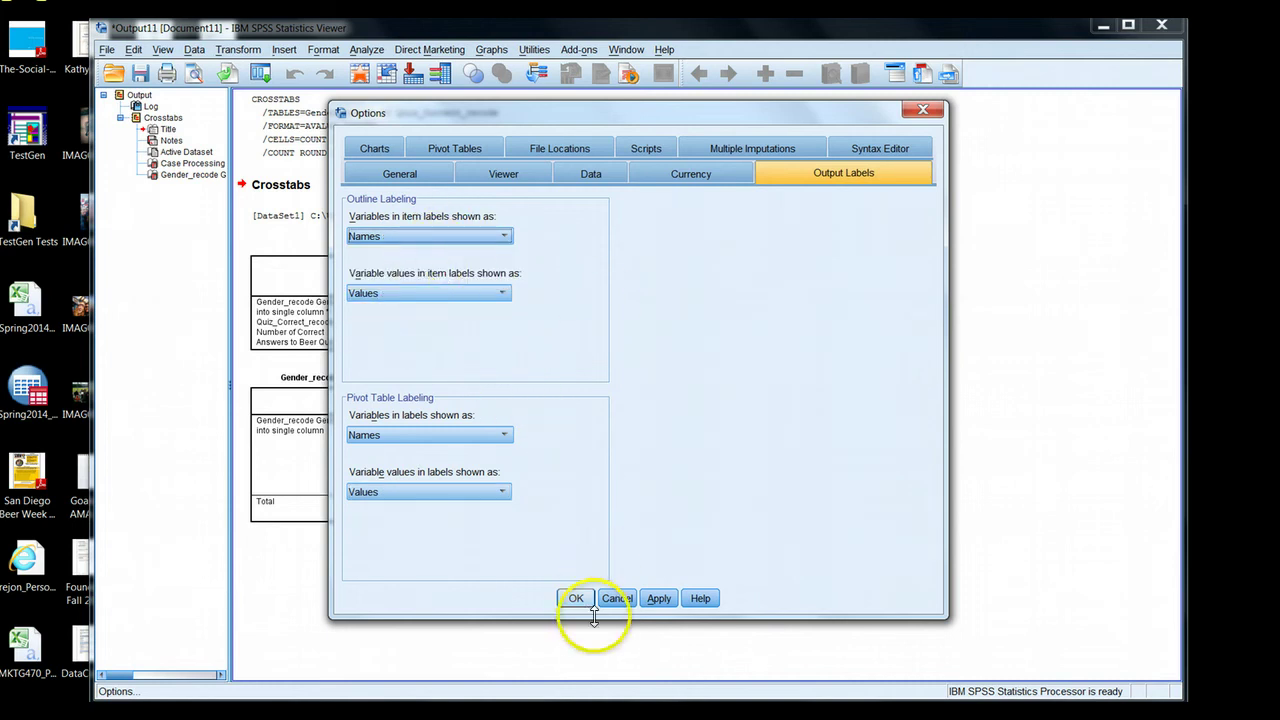
left_click(658, 603)
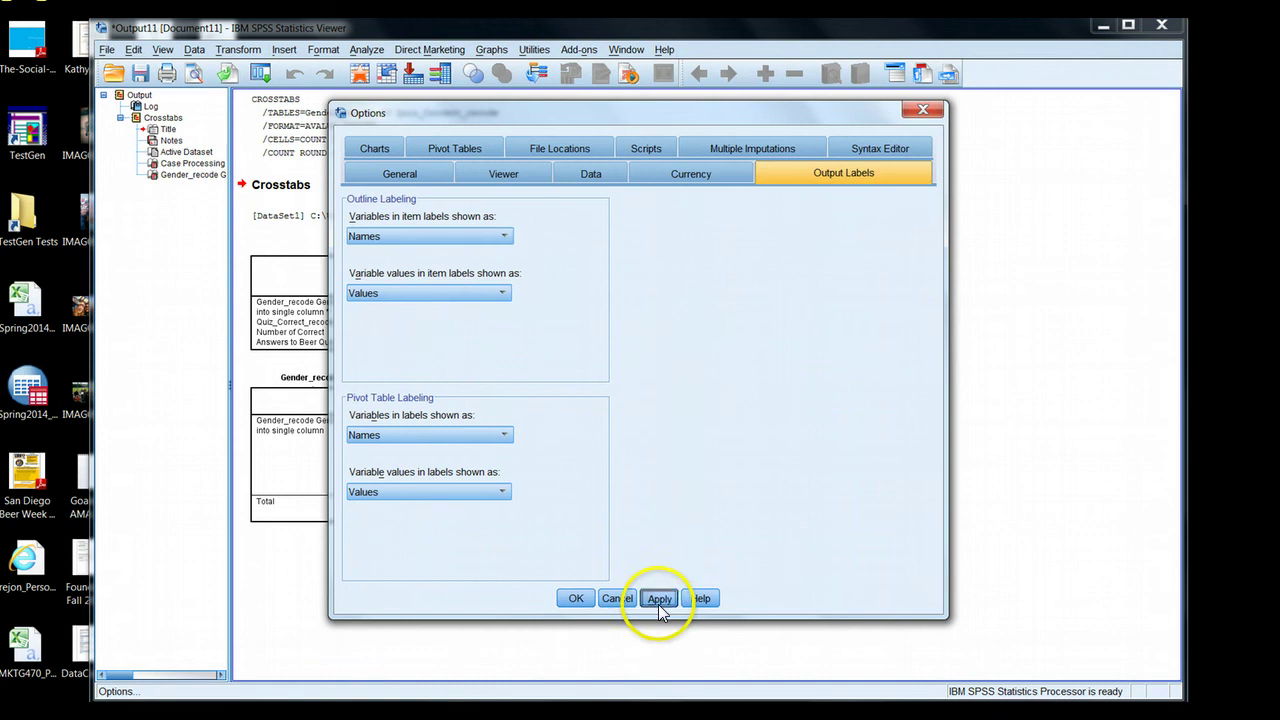
left_click(578, 599)
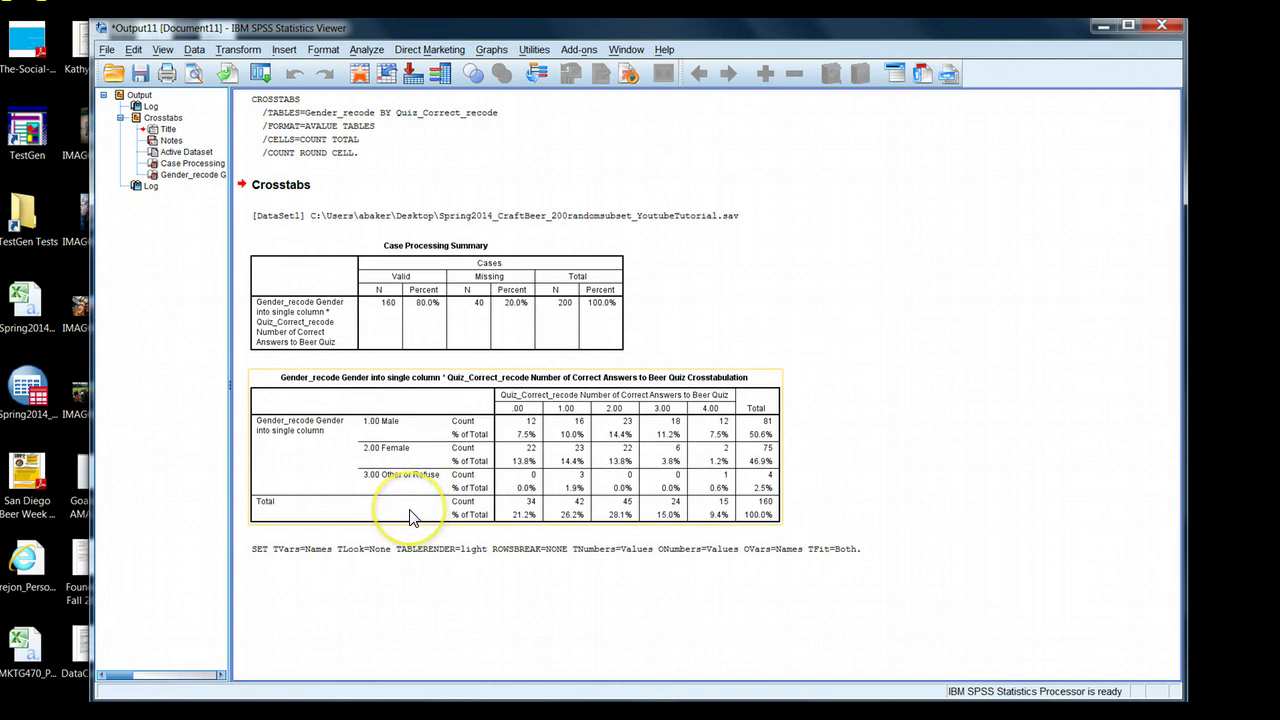
Rerun Crosstabs with the same Gender_recode and Quiz_Correct_recode variables.
left_click(366, 49)
mouse_move(395, 90)
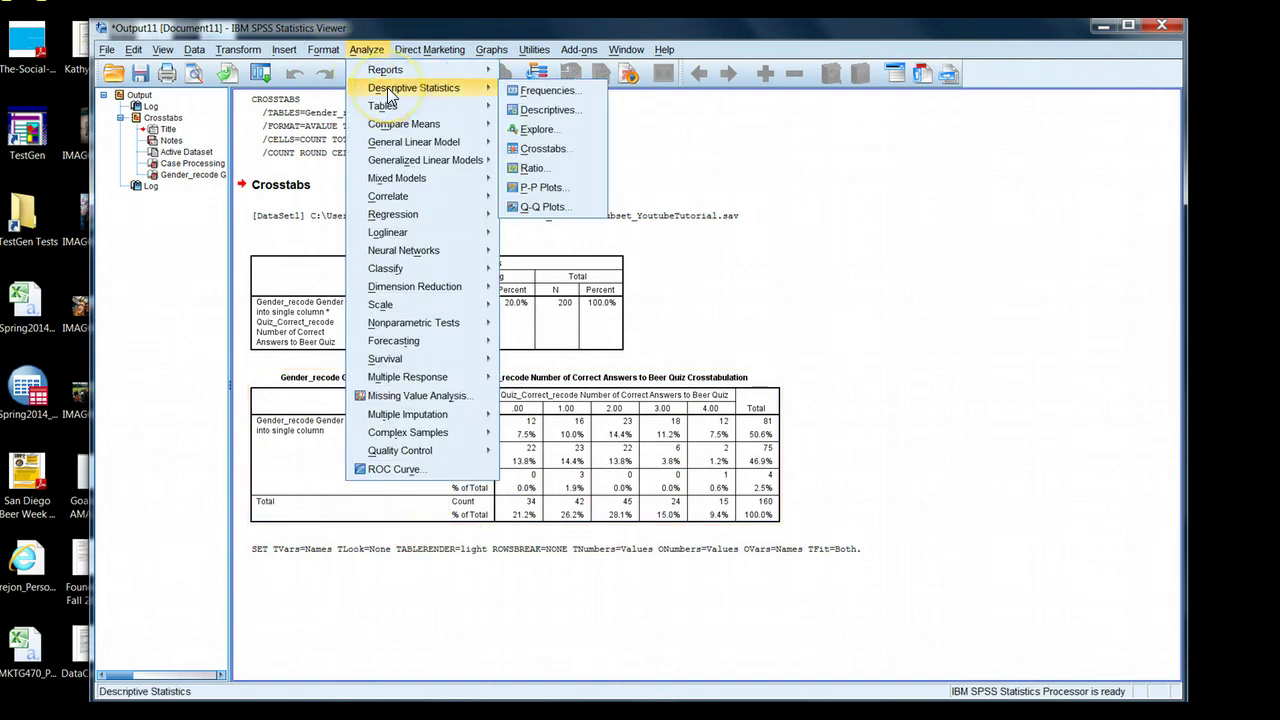
left_click(550, 148)
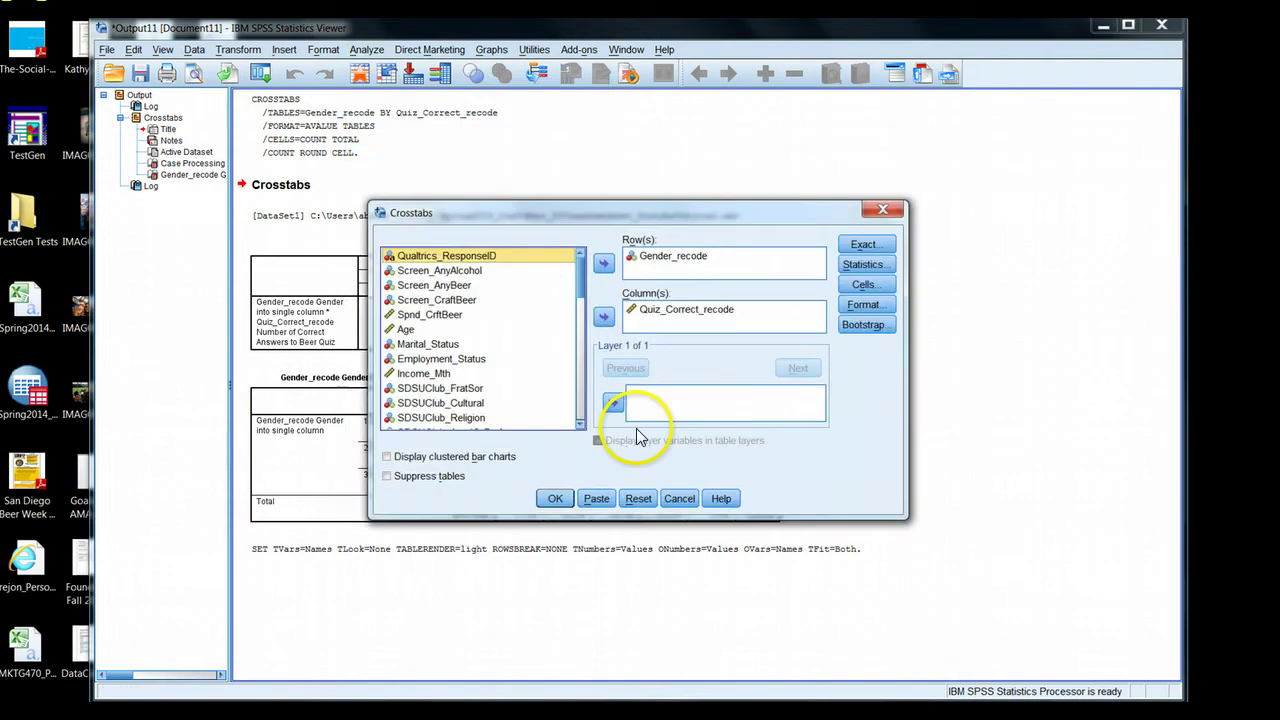
left_click(553, 499)
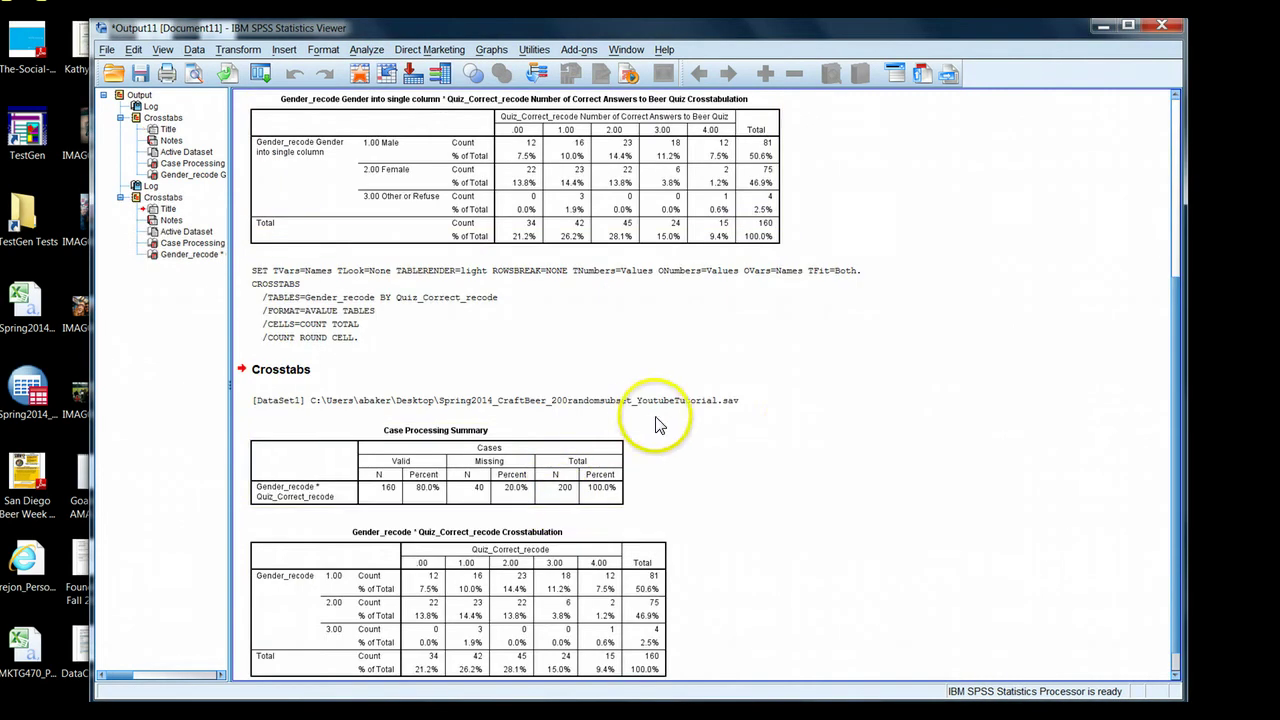
Select the new table showing plain Gender_recode codes 1.00–3.00.
scroll(760, 400, "down", 1)
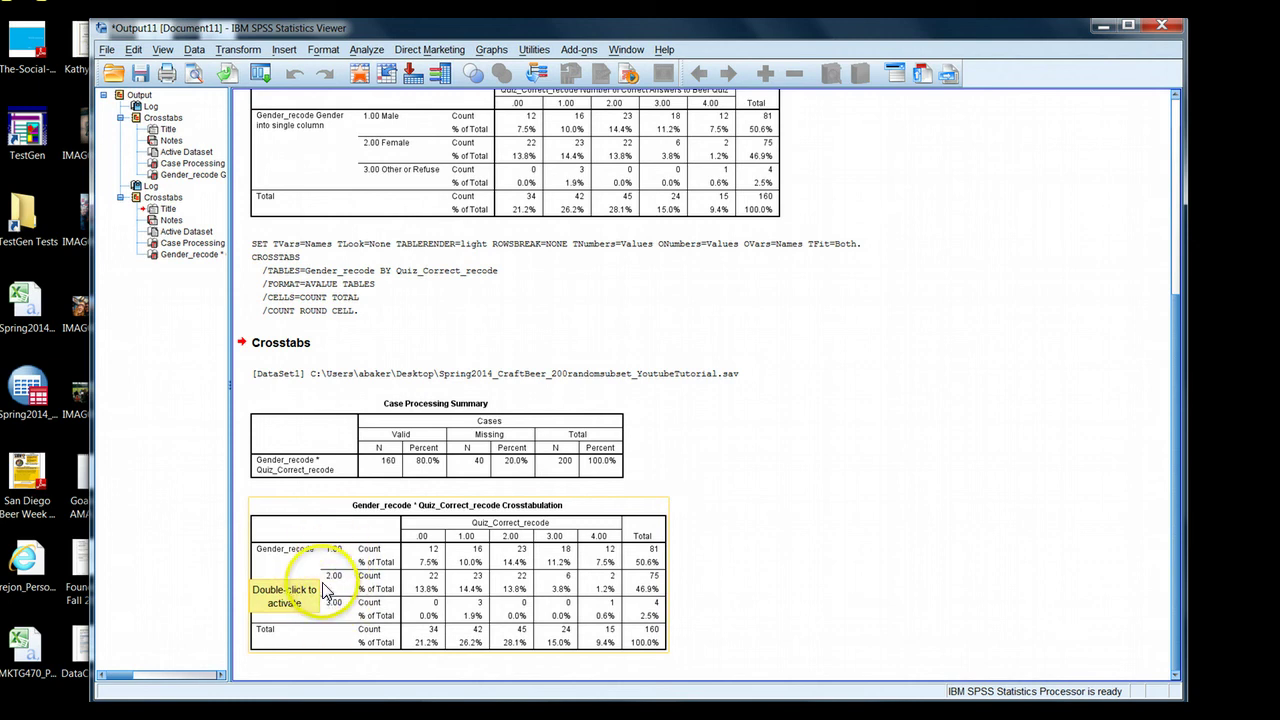
scroll(608, 534, "up", 4)
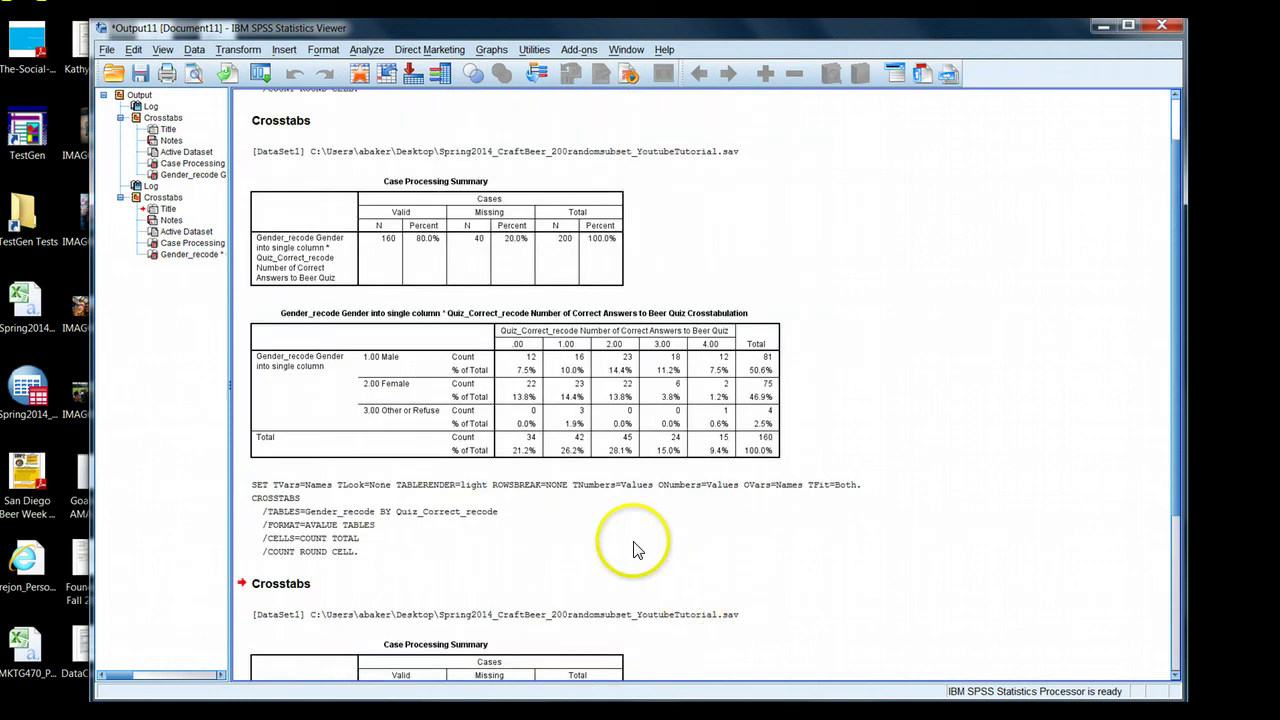
scroll(513, 560, "down", 1)
left_click(355, 298)
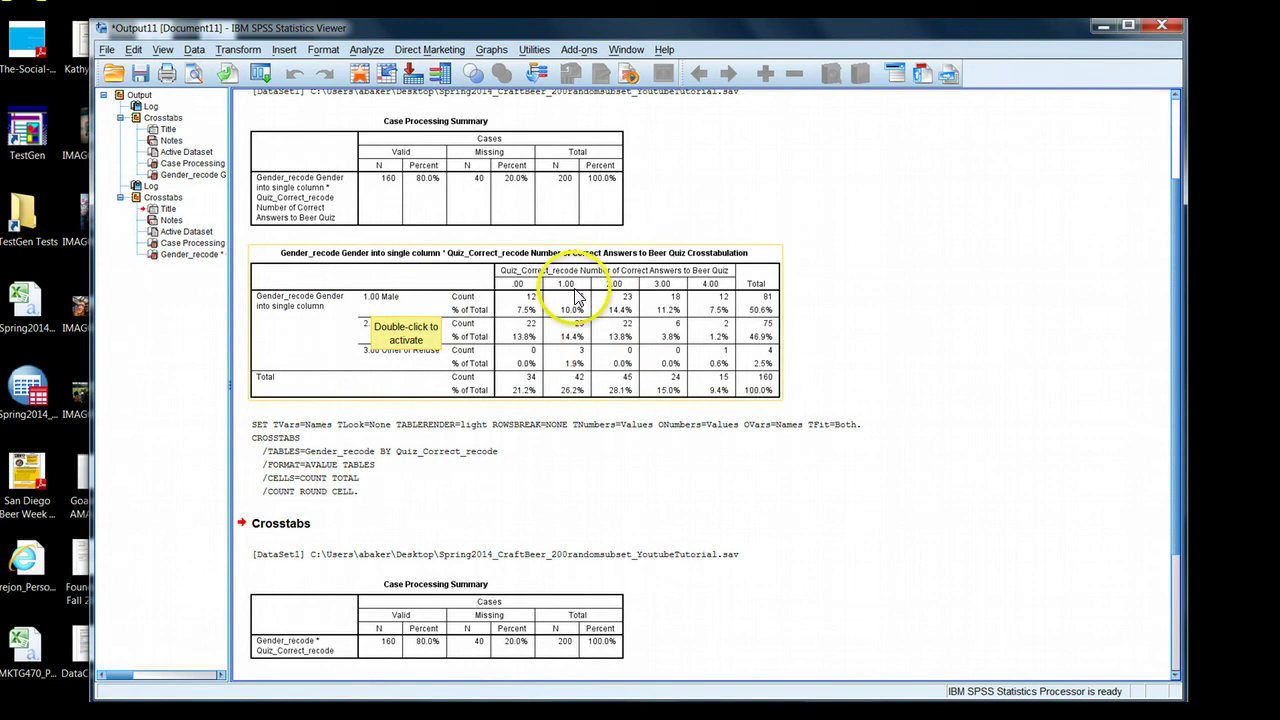
scroll(595, 310, "down", 3)
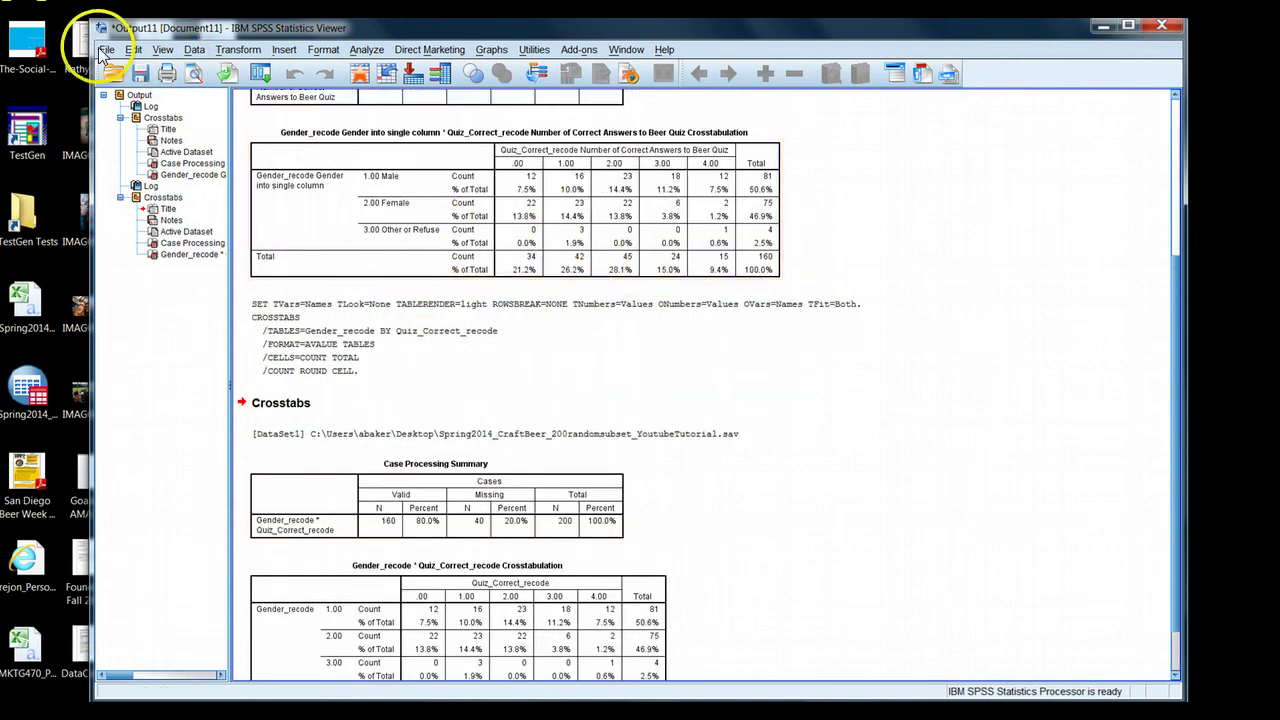
left_click(133, 49)
Set outline and pivot labels to Names and Labels plus Values and Labels, then apply.
left_click(191, 399)
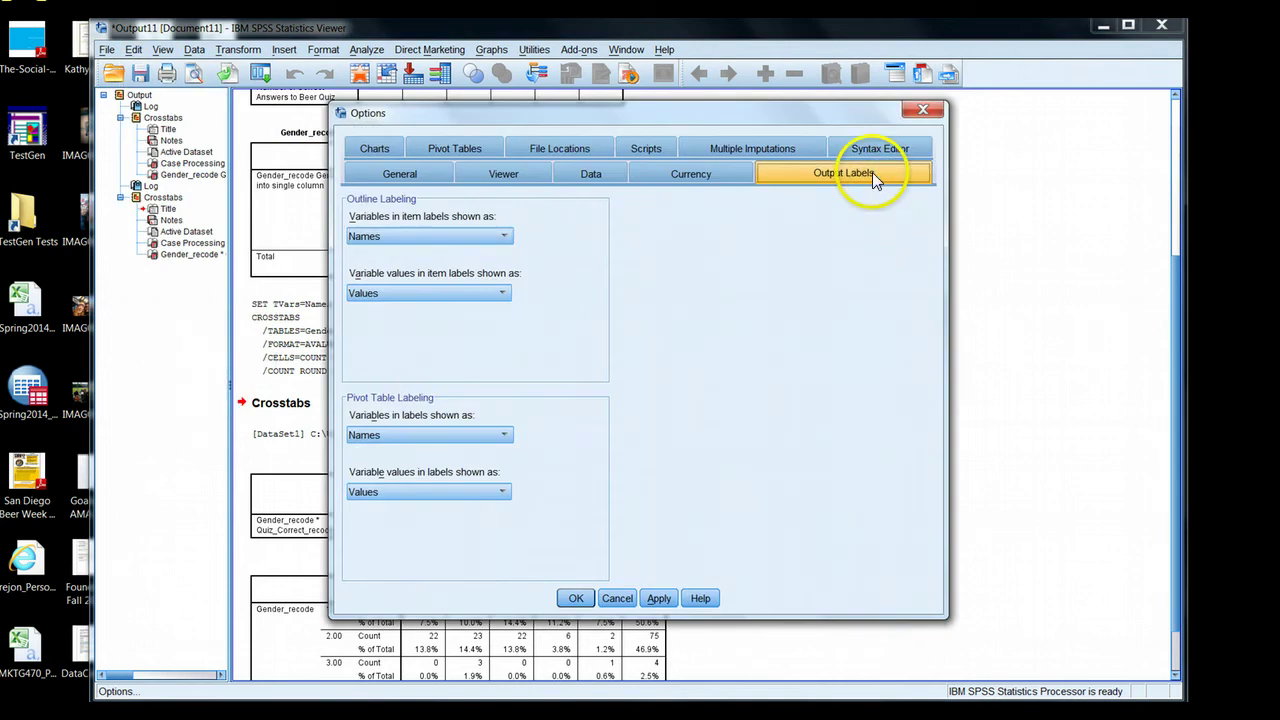
left_click(456, 238)
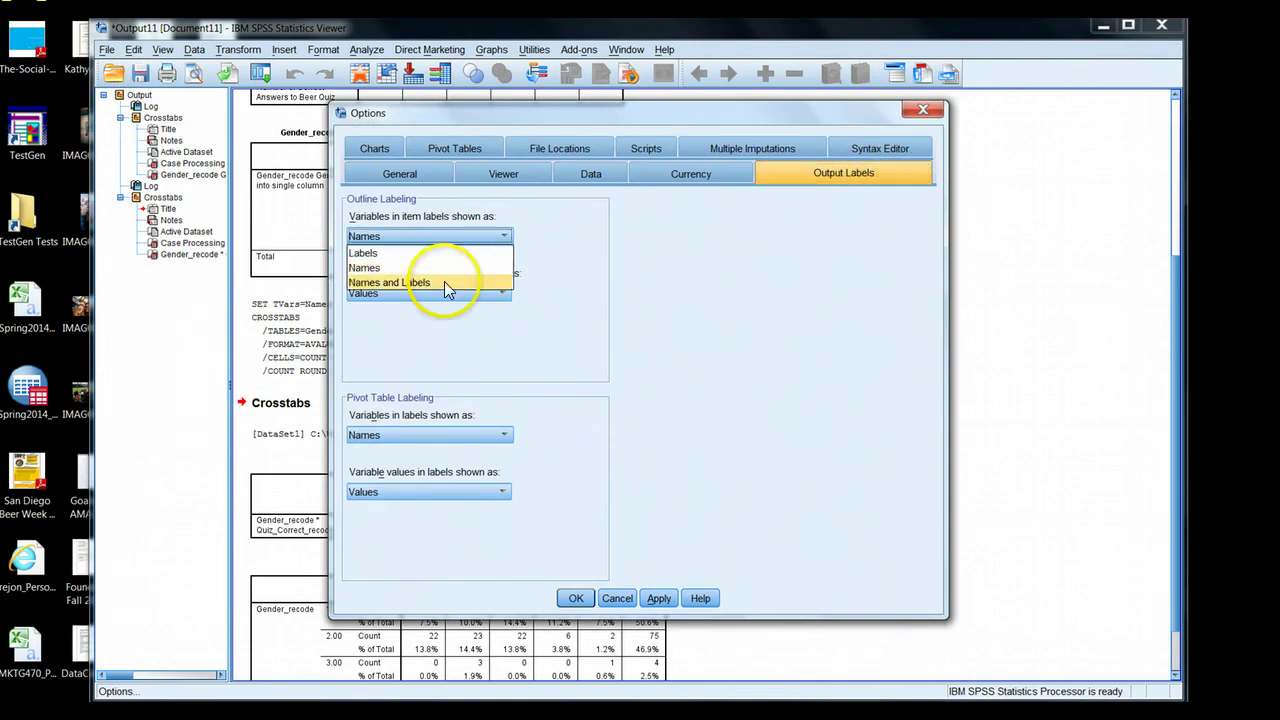
left_click(444, 282)
left_click(446, 292)
left_click(445, 338)
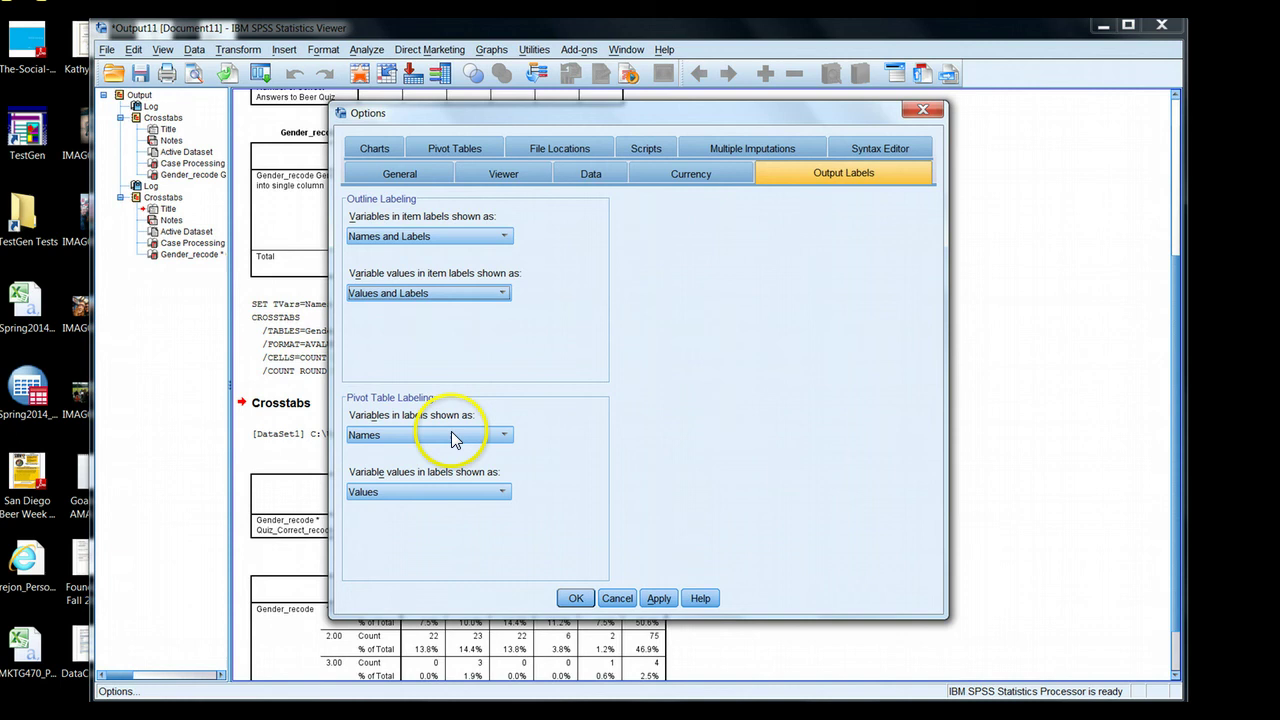
left_click(451, 434)
left_click(442, 478)
left_click(444, 490)
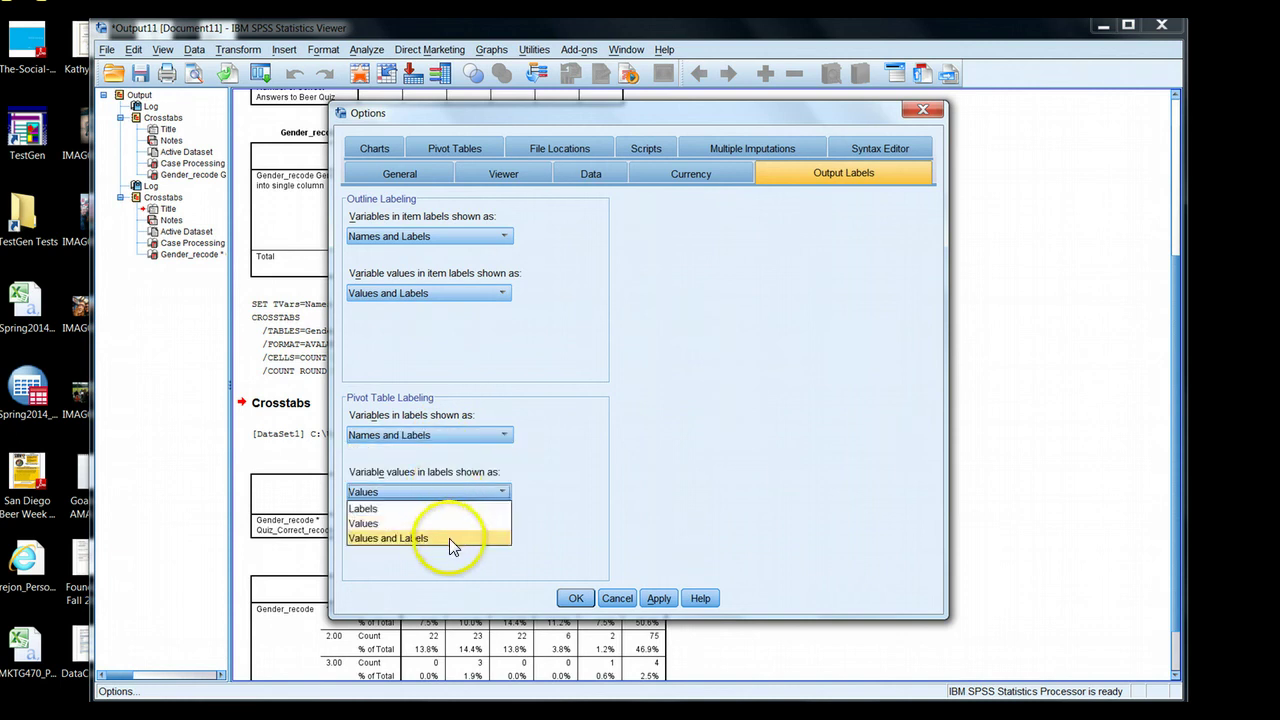
left_click(443, 538)
left_click(657, 596)
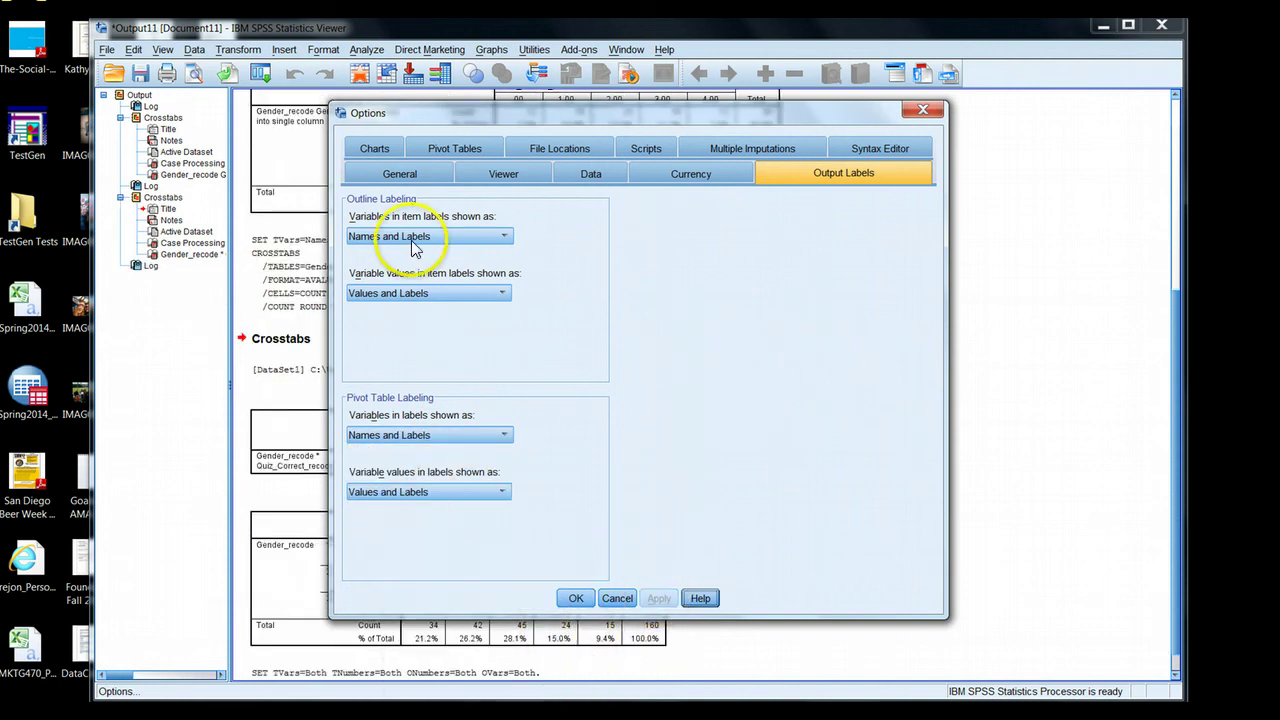
left_click(574, 598)
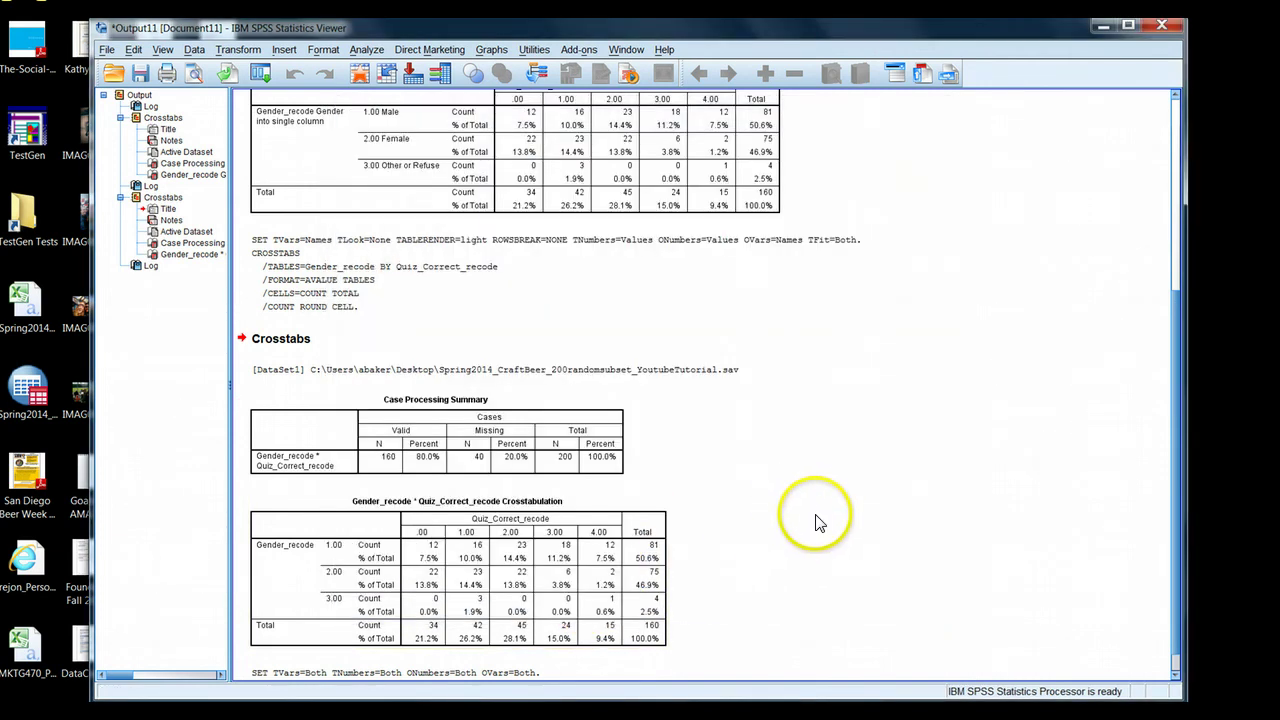
left_click(390, 568)
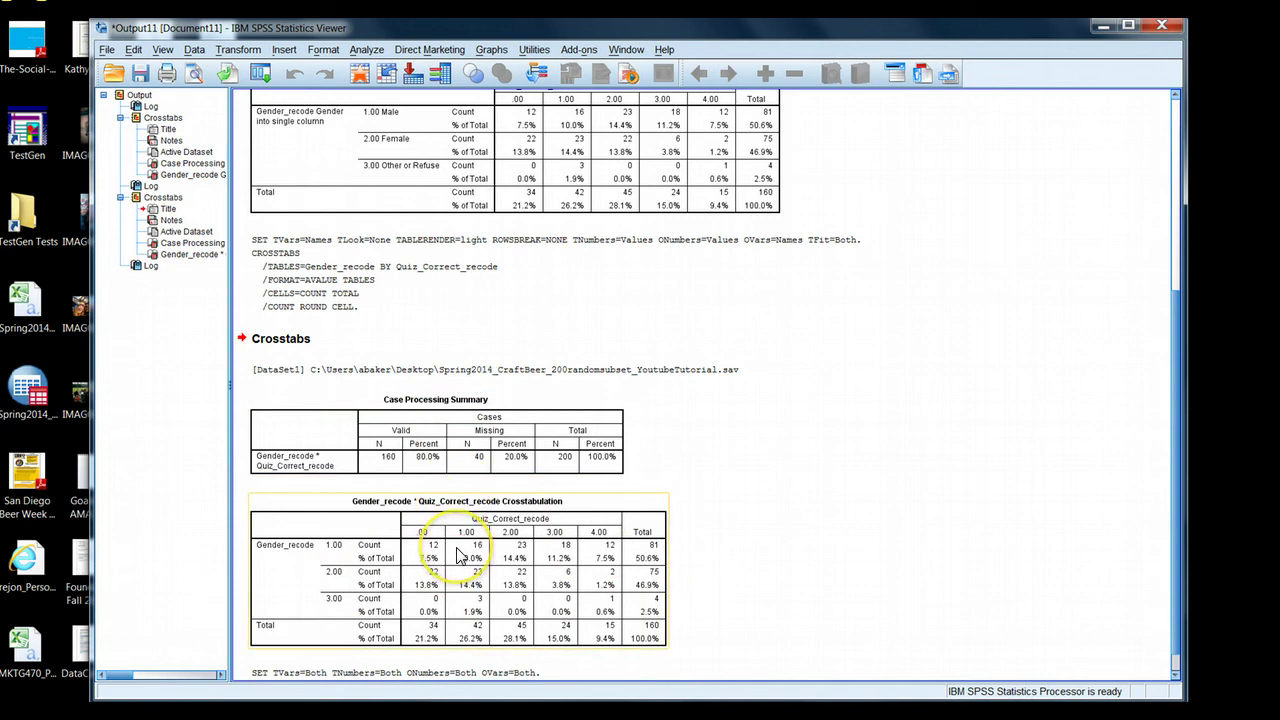
Open the Pivot Tables options and preview TableLooks from Academic through CompactBoxed.
left_click(134, 50)
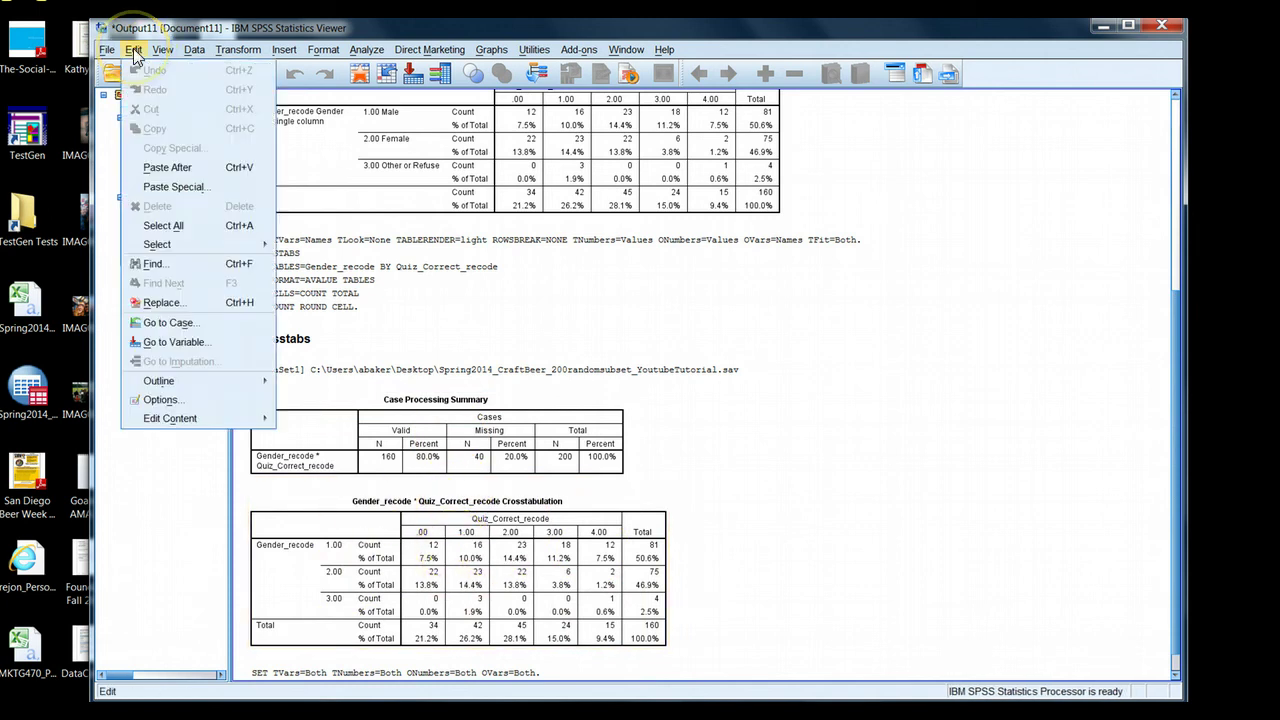
left_click(198, 398)
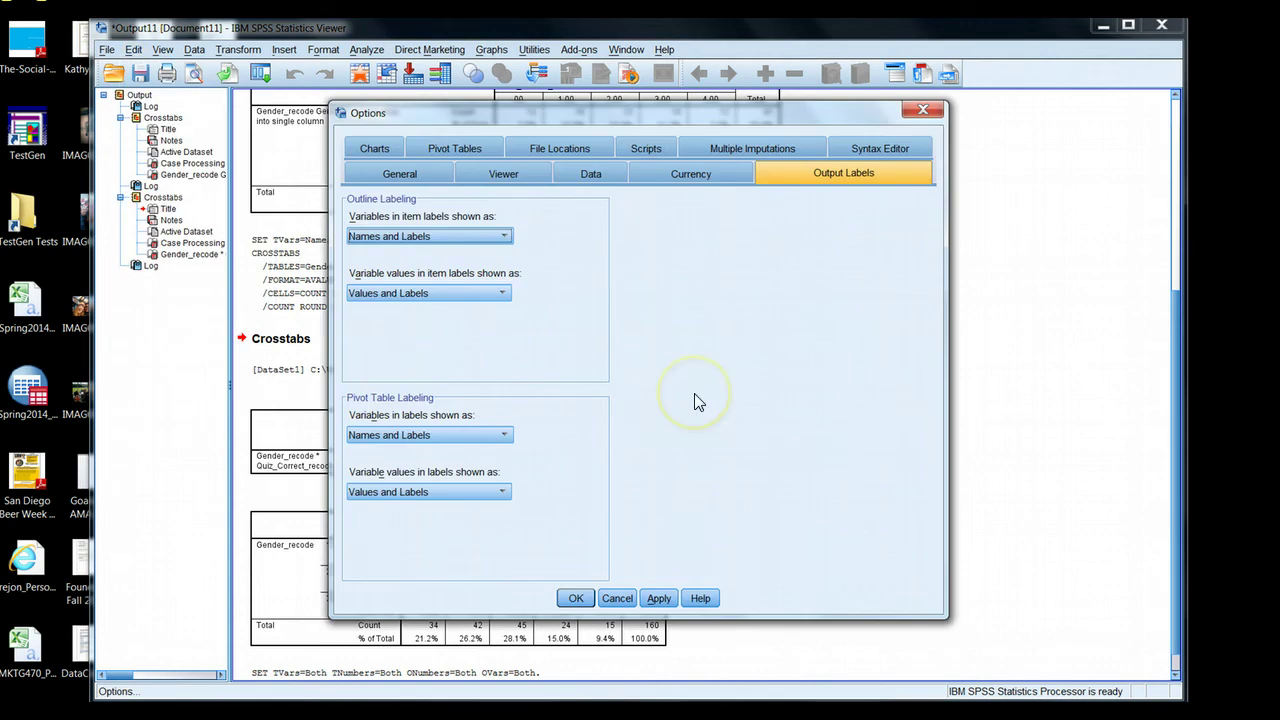
left_click(448, 150)
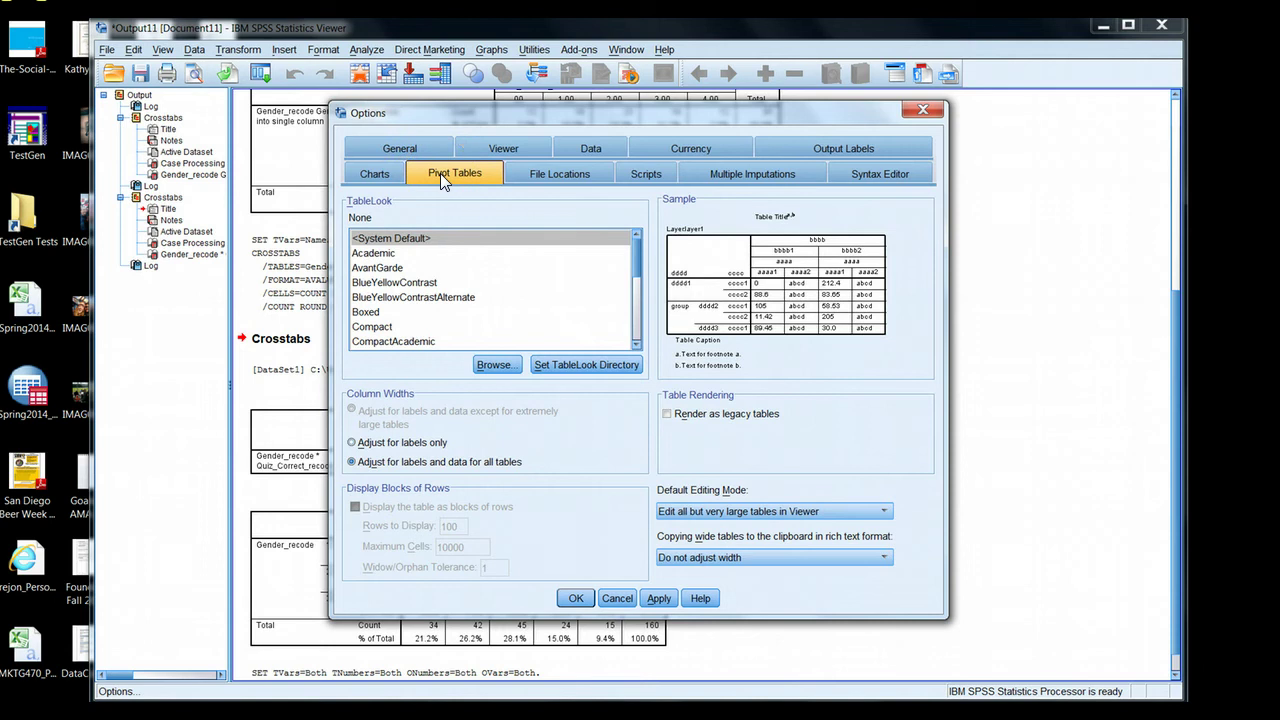
left_click(375, 253)
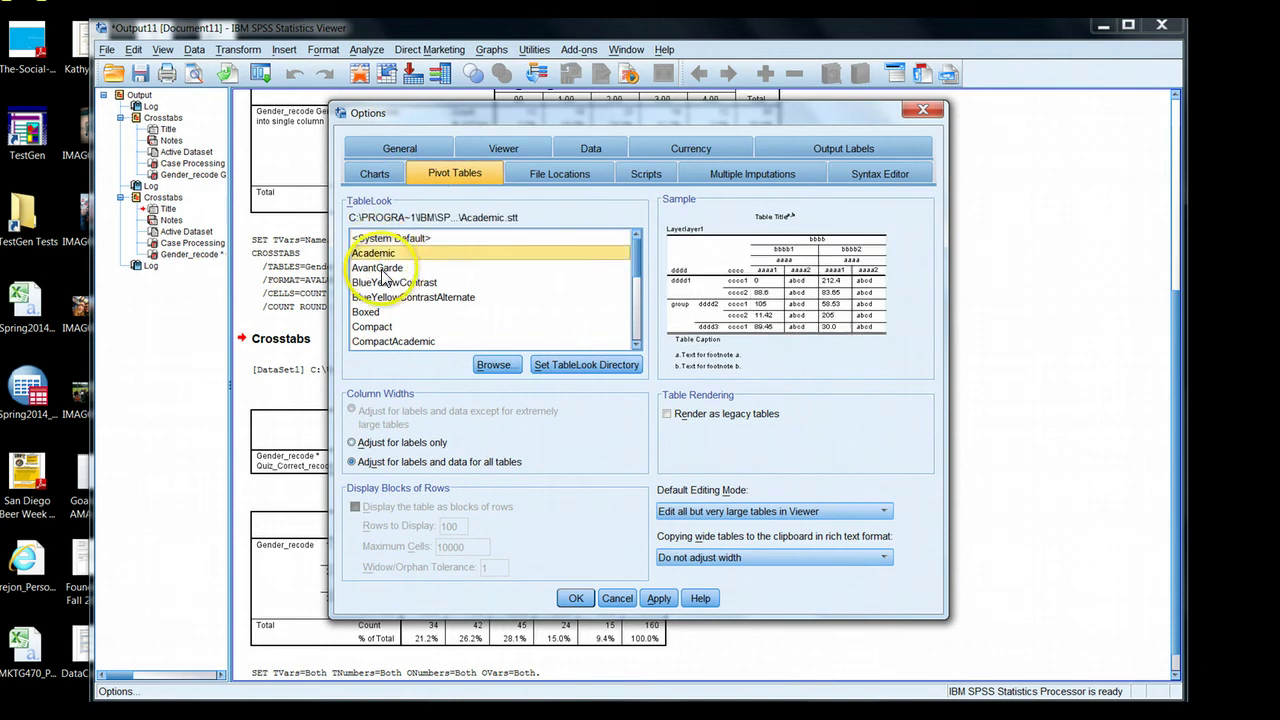
left_click(380, 268)
left_click(385, 282)
left_click(390, 297)
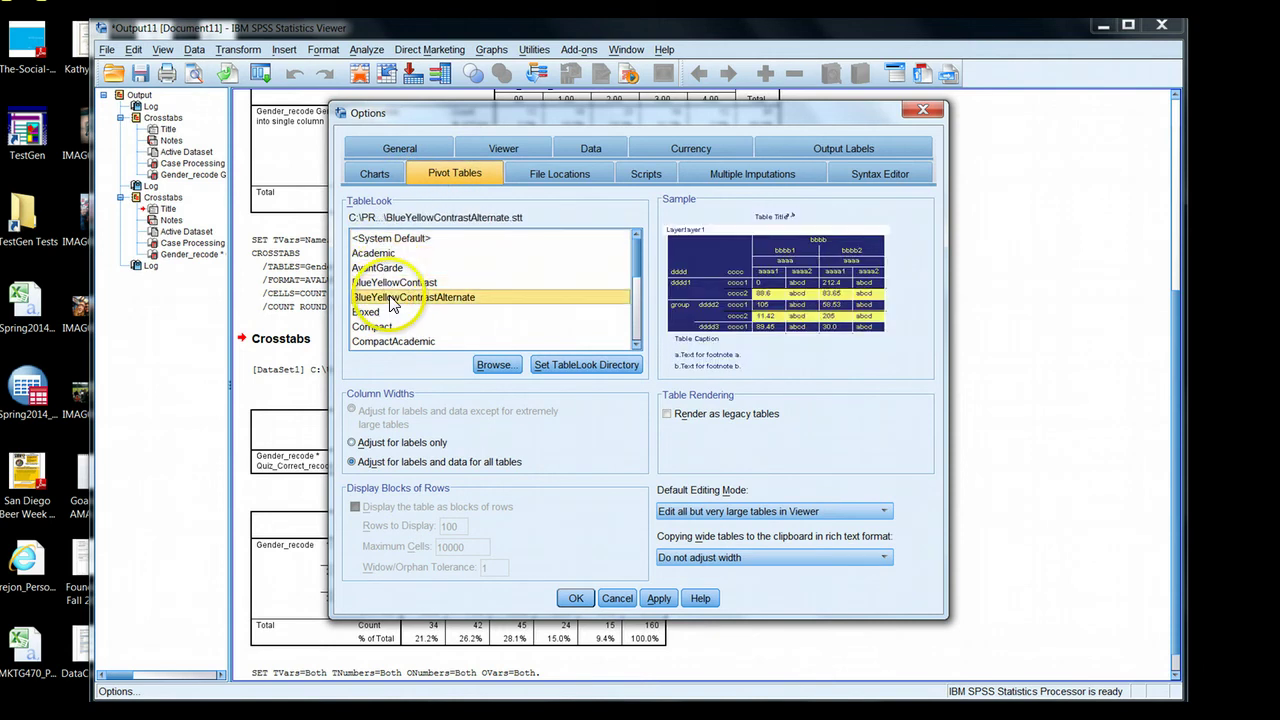
left_click(385, 313)
left_click(381, 327)
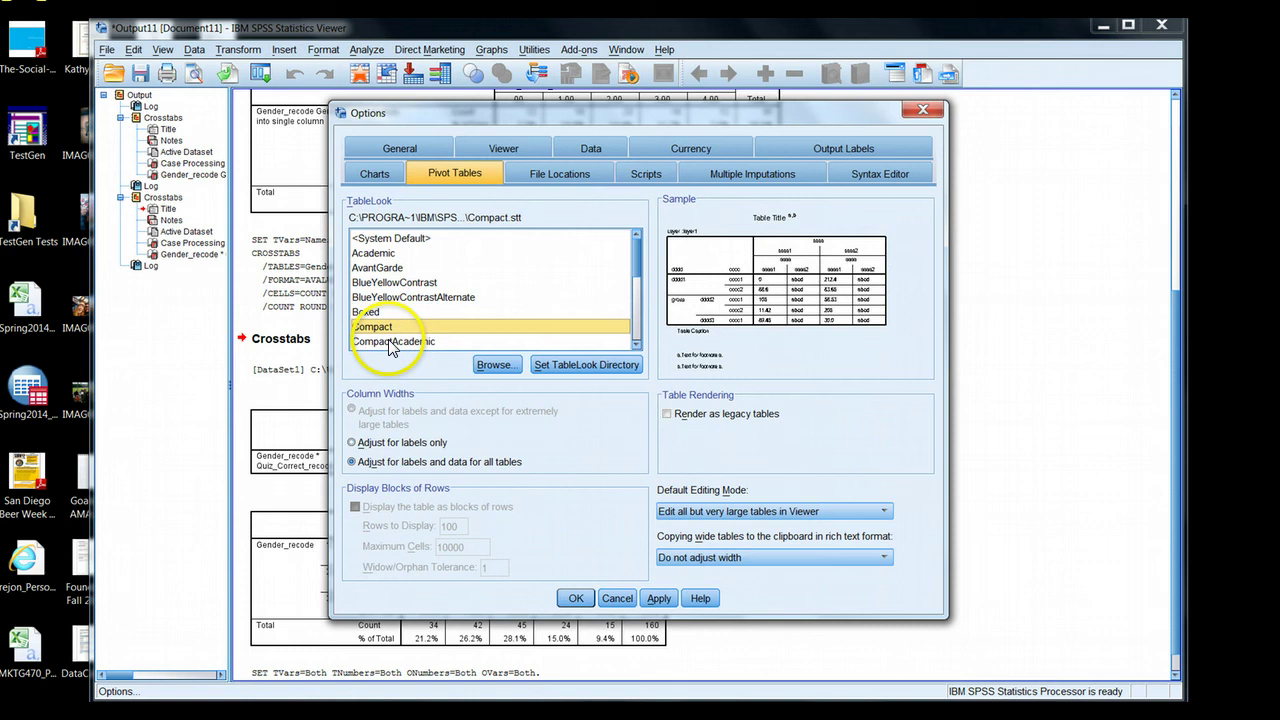
left_click(420, 341)
scroll(633, 262, "down", 1)
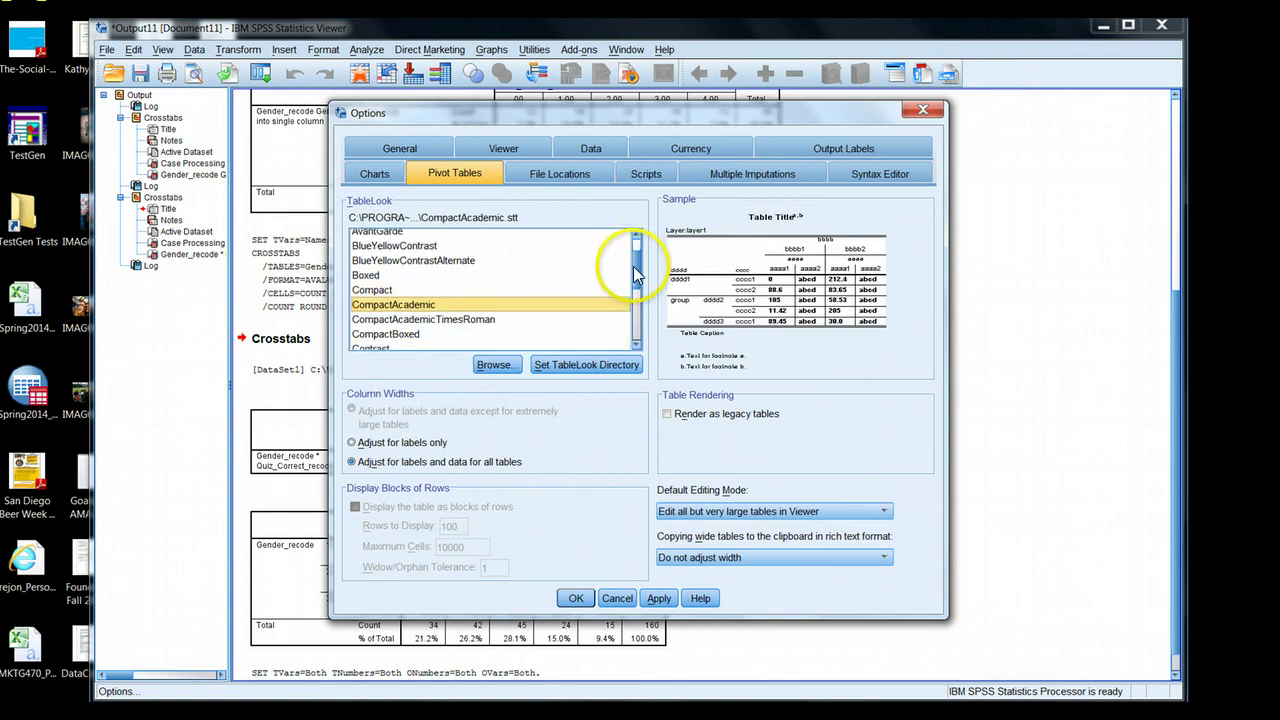
left_click(402, 319)
left_click(399, 336)
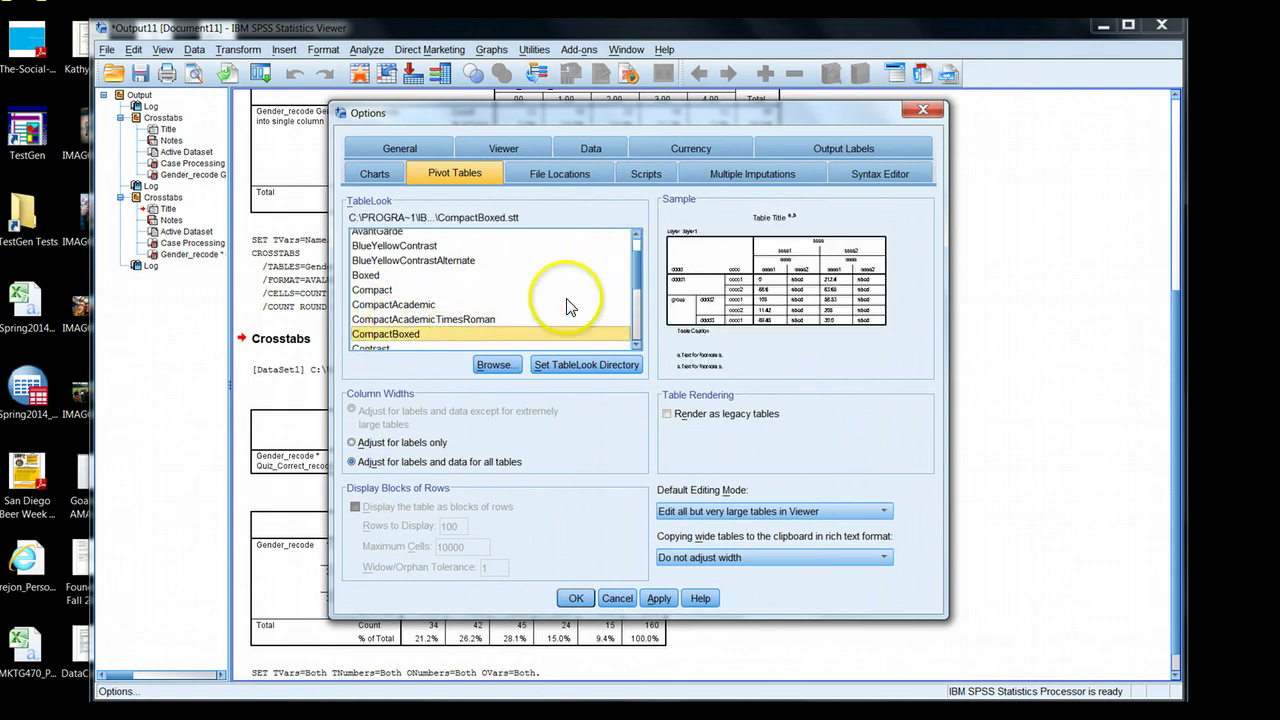
scroll(634, 268, "down", 1)
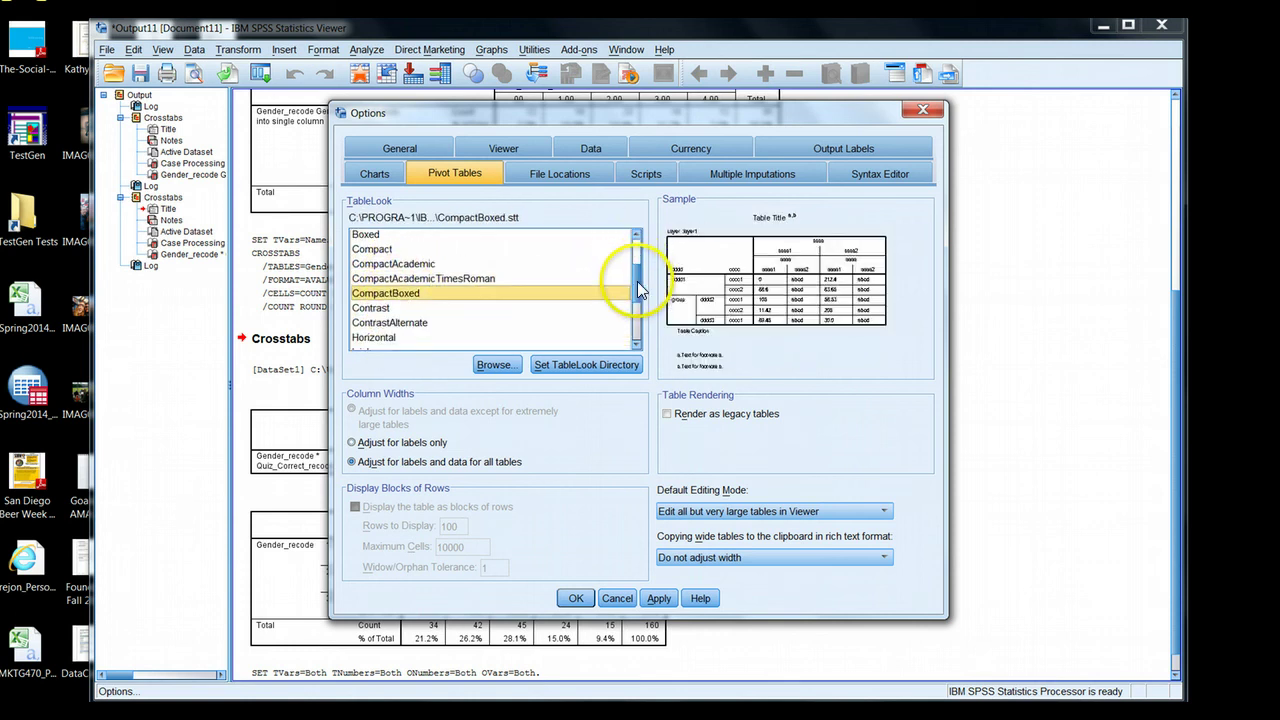
Preview Contrast through MonocolorContrast, then make CompactAcademicTimesRoman the default TableLook.
left_click(385, 308)
left_click(398, 323)
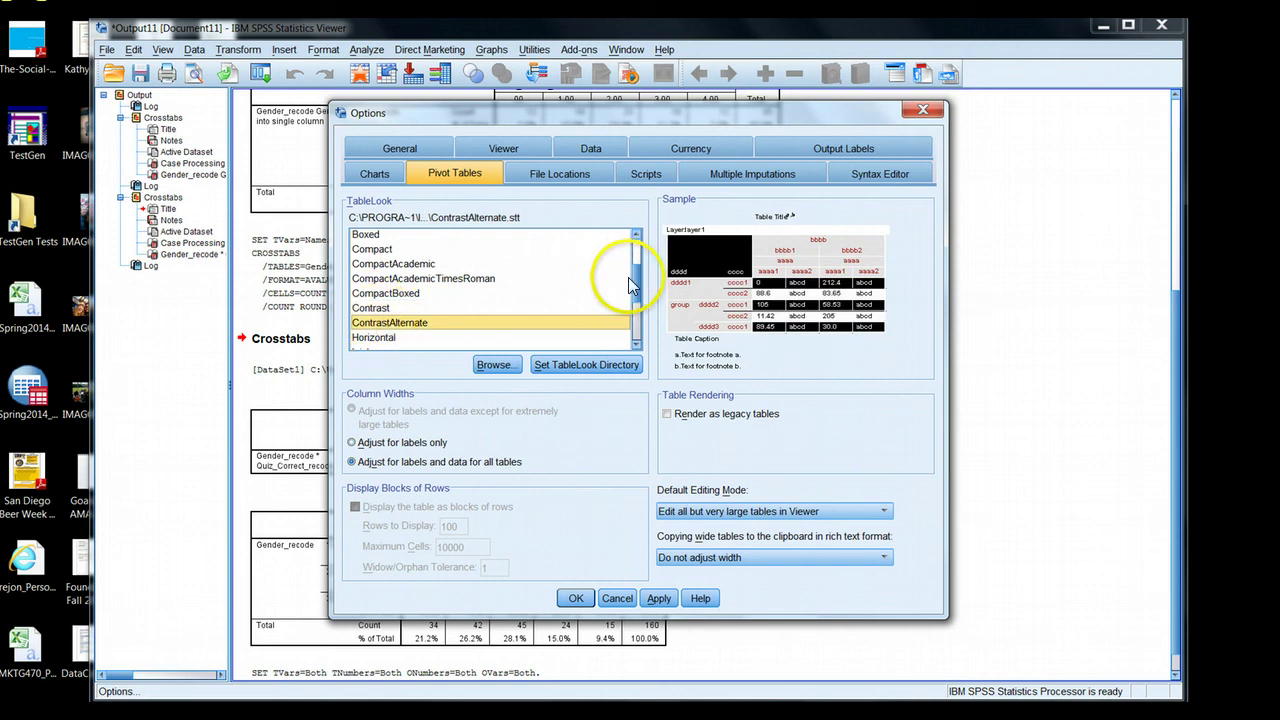
scroll(636, 285, "down", 1)
left_click(376, 302)
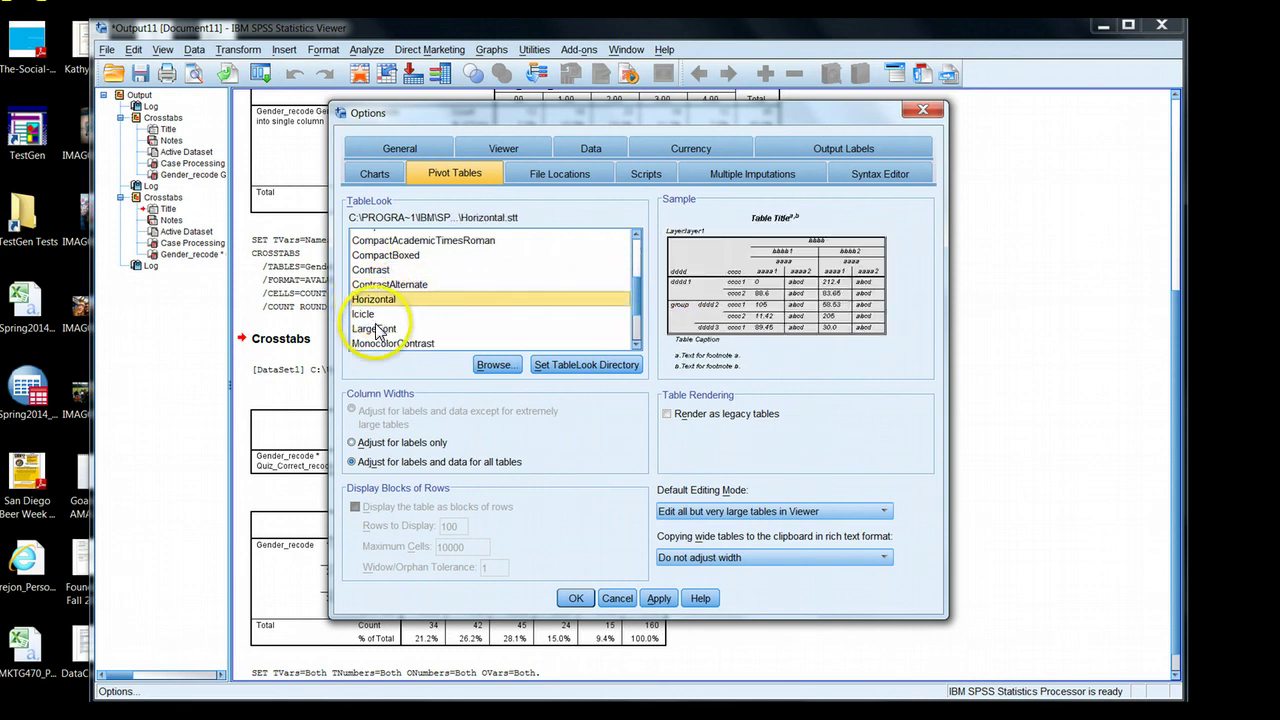
left_click(378, 315)
left_click(383, 330)
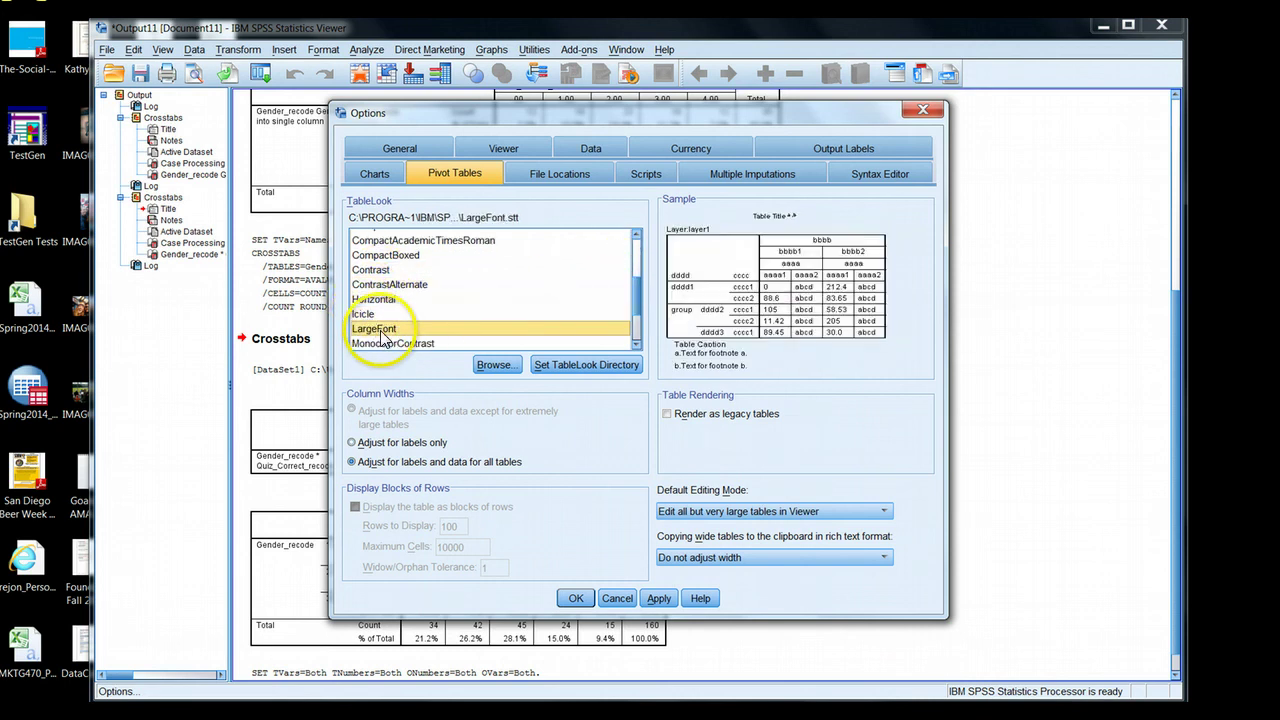
left_click(387, 344)
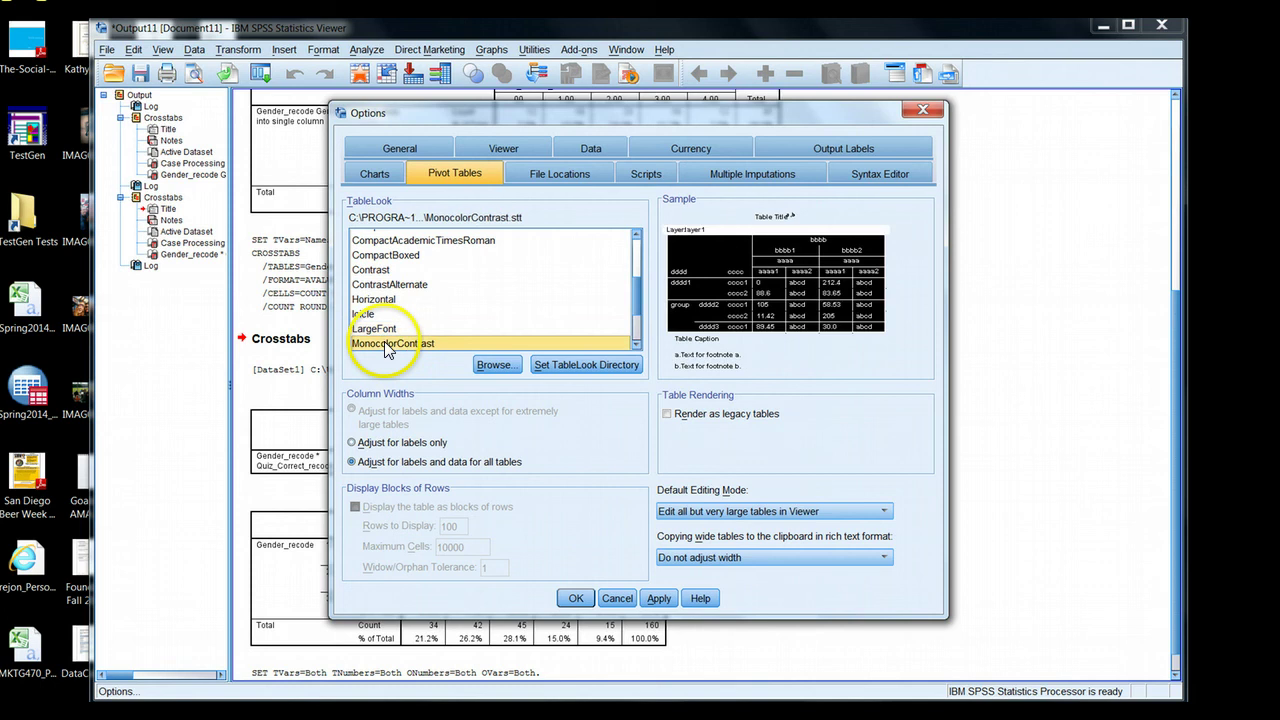
left_click(386, 284)
left_click(375, 258)
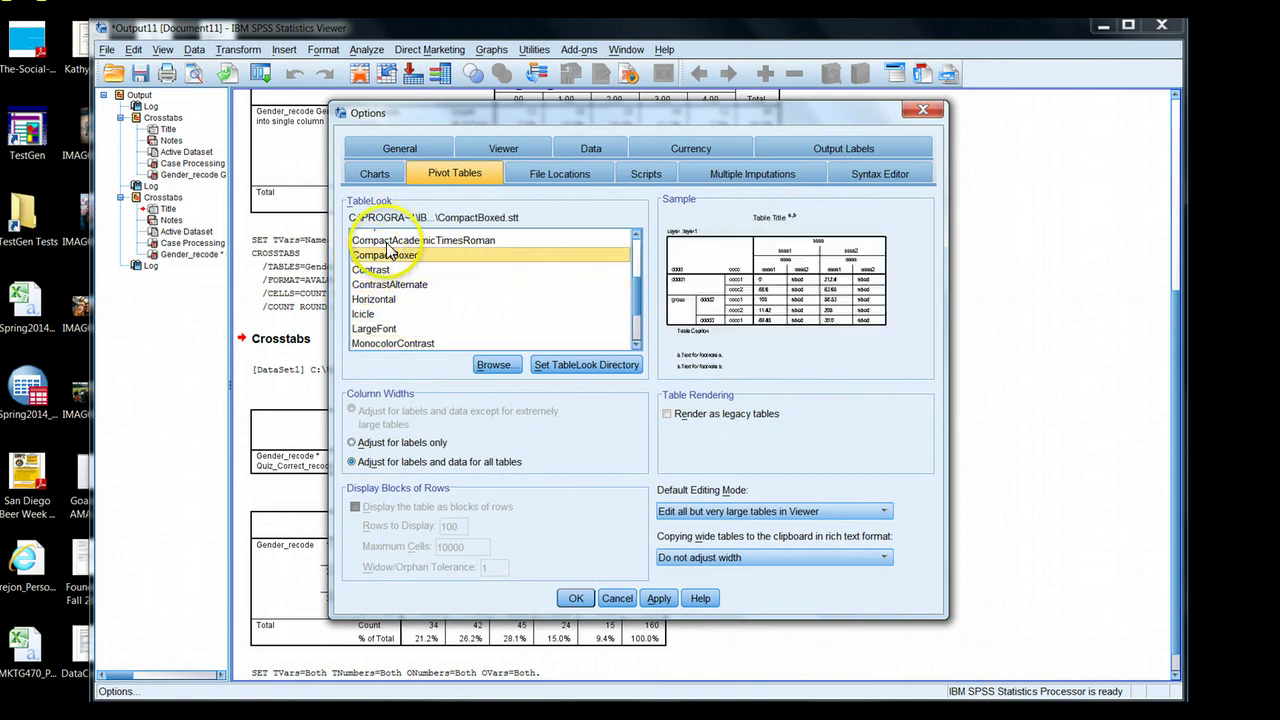
left_click(380, 241)
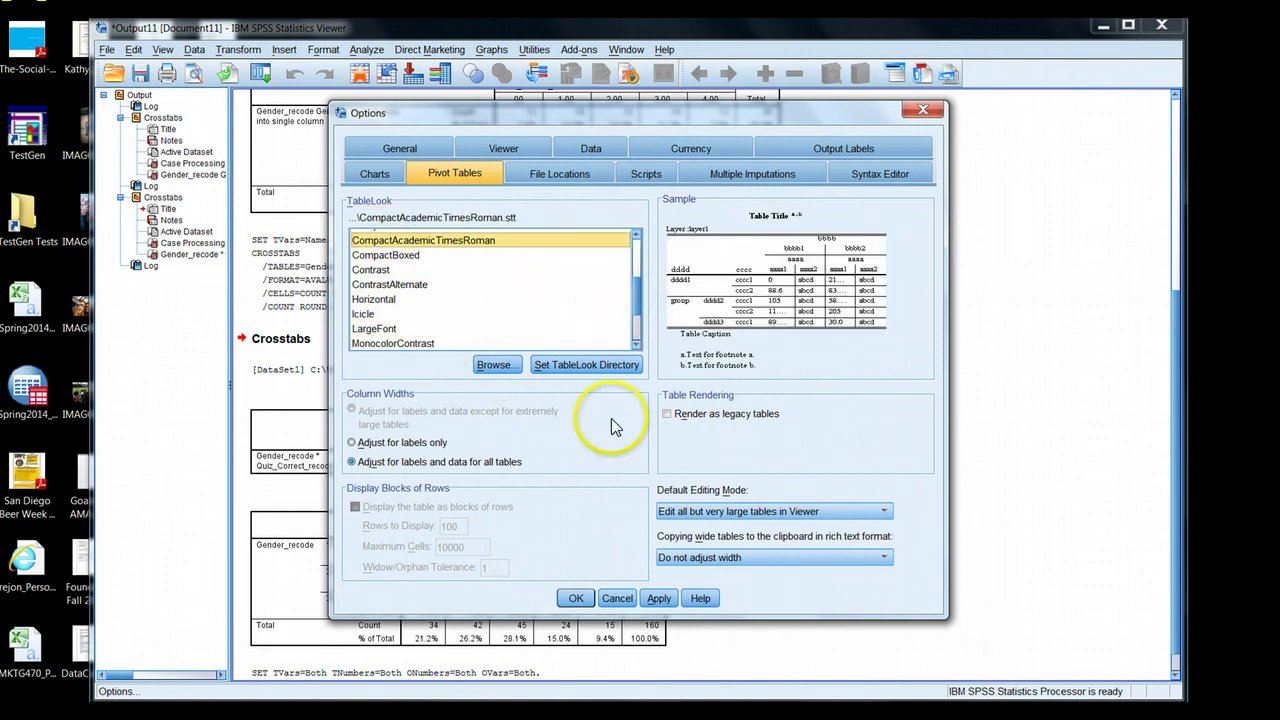
left_click(659, 598)
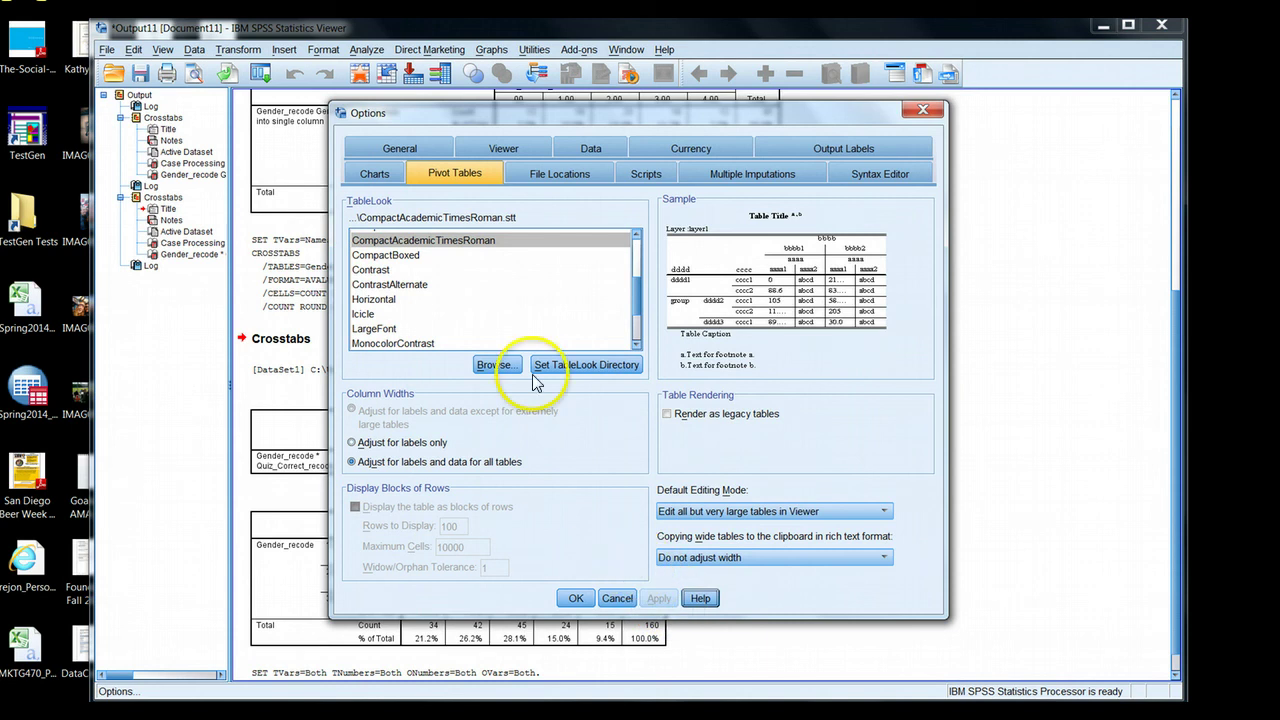
left_click(577, 600)
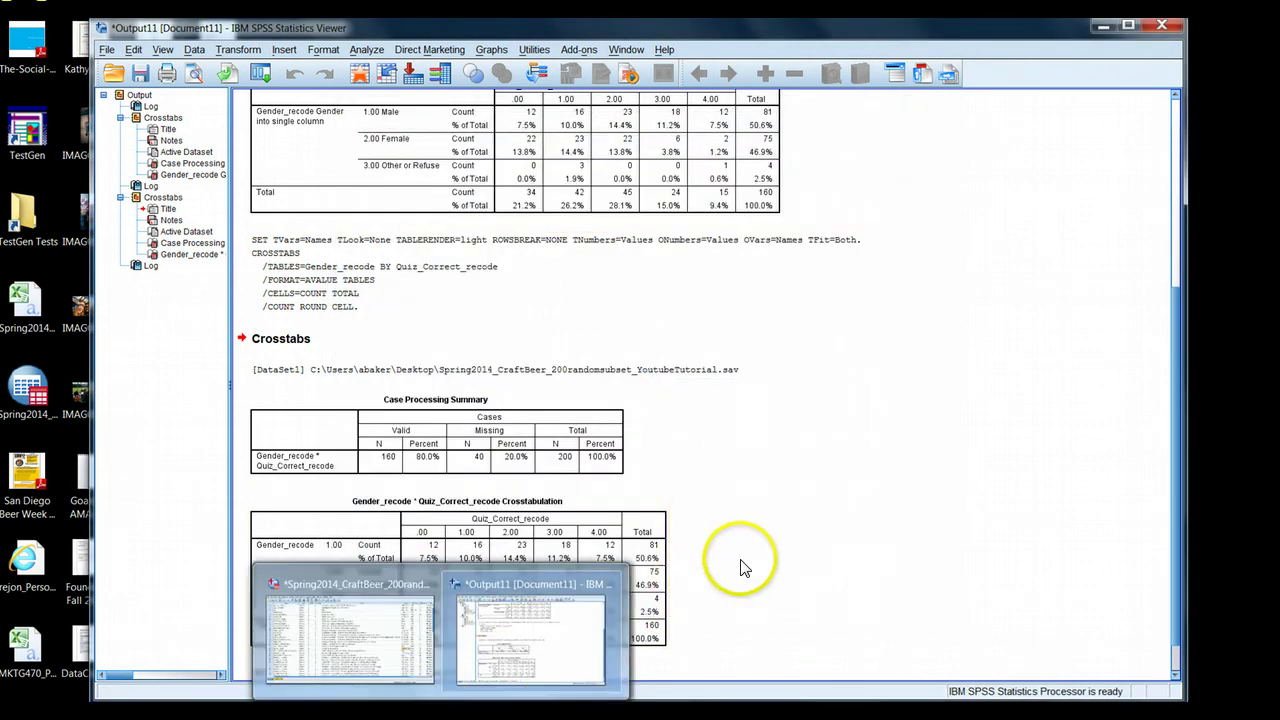
Rerun Crosstabs with the current variables to get a CompactAcademicTimesRoman-styled table.
left_click(363, 52)
mouse_move(373, 90)
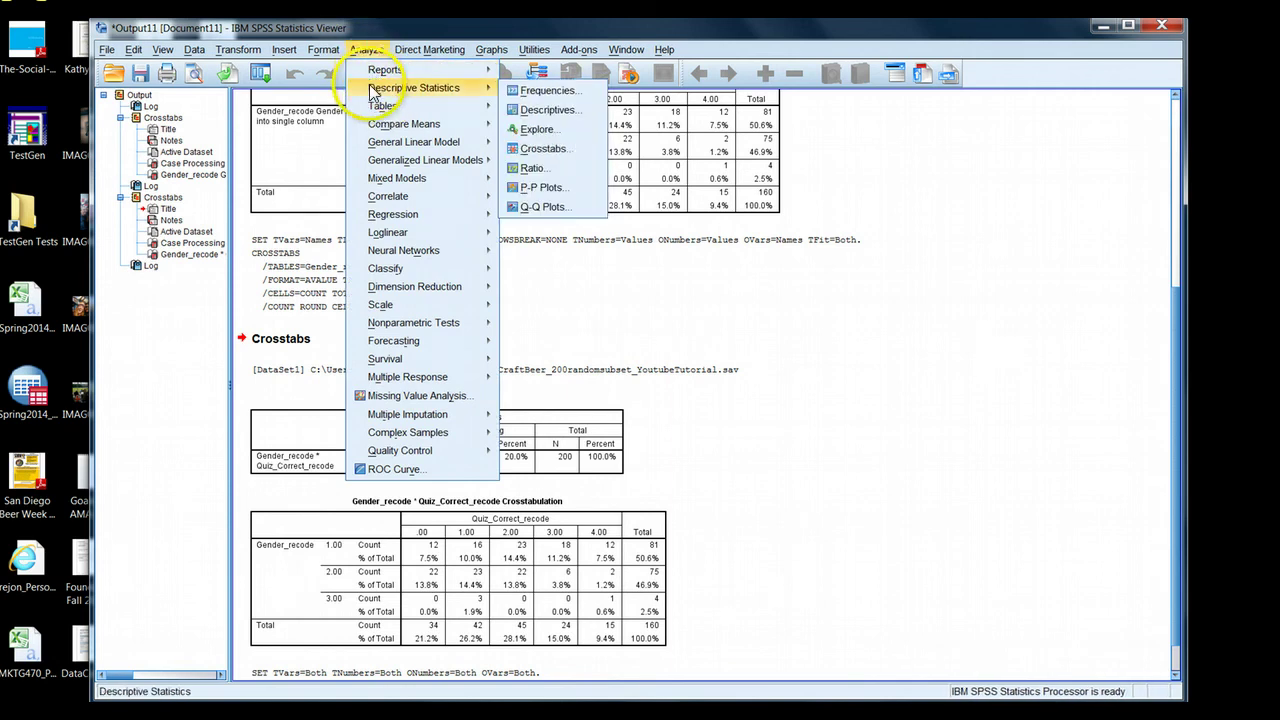
mouse_move(470, 105)
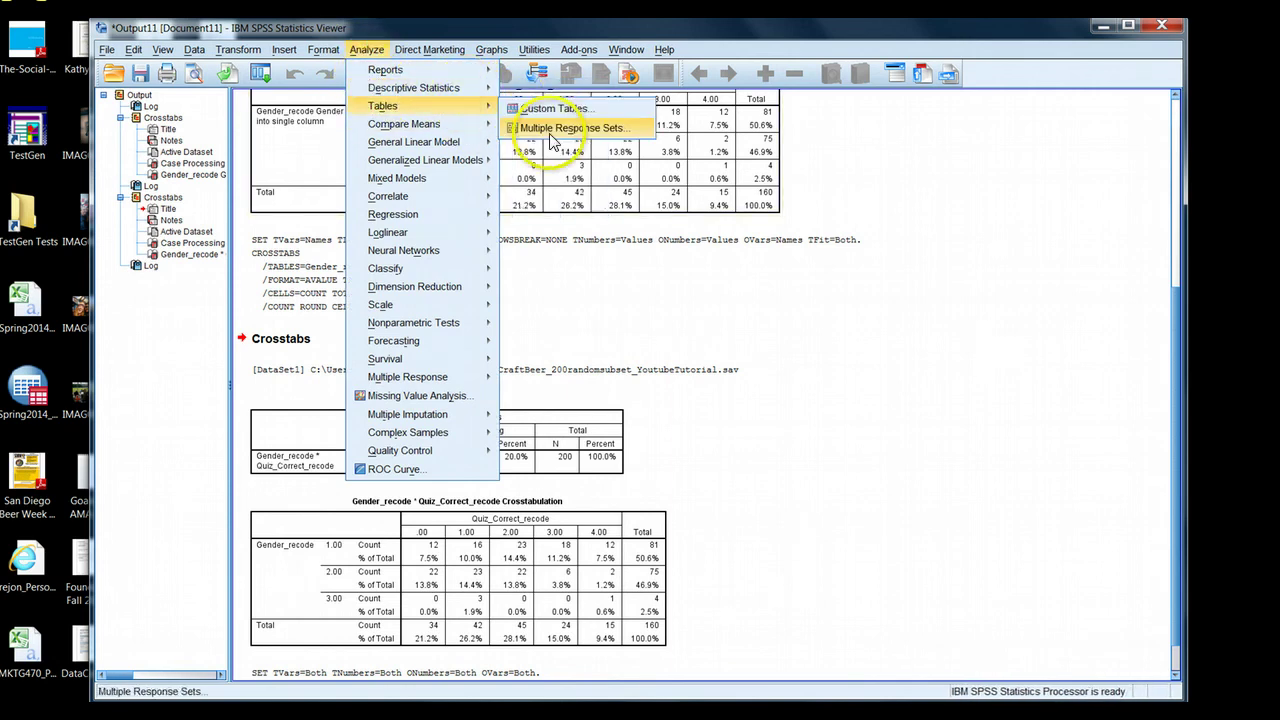
mouse_move(440, 88)
left_click(546, 148)
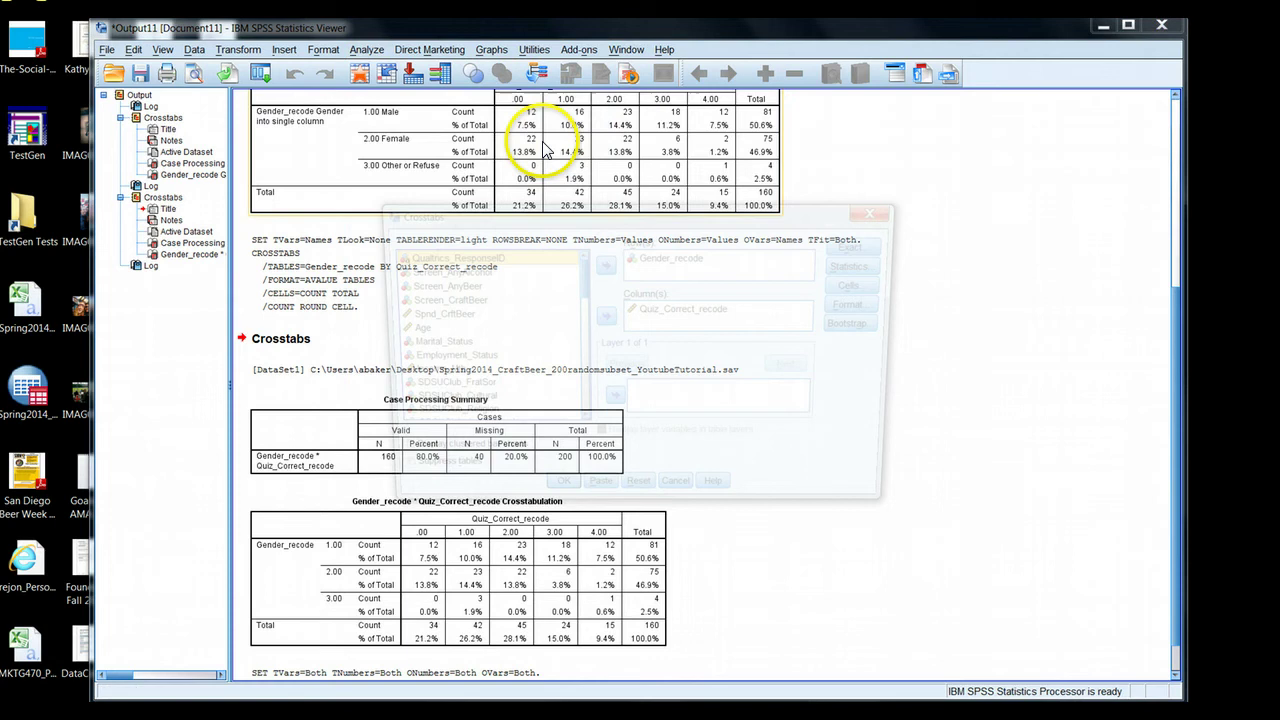
left_click(560, 480)
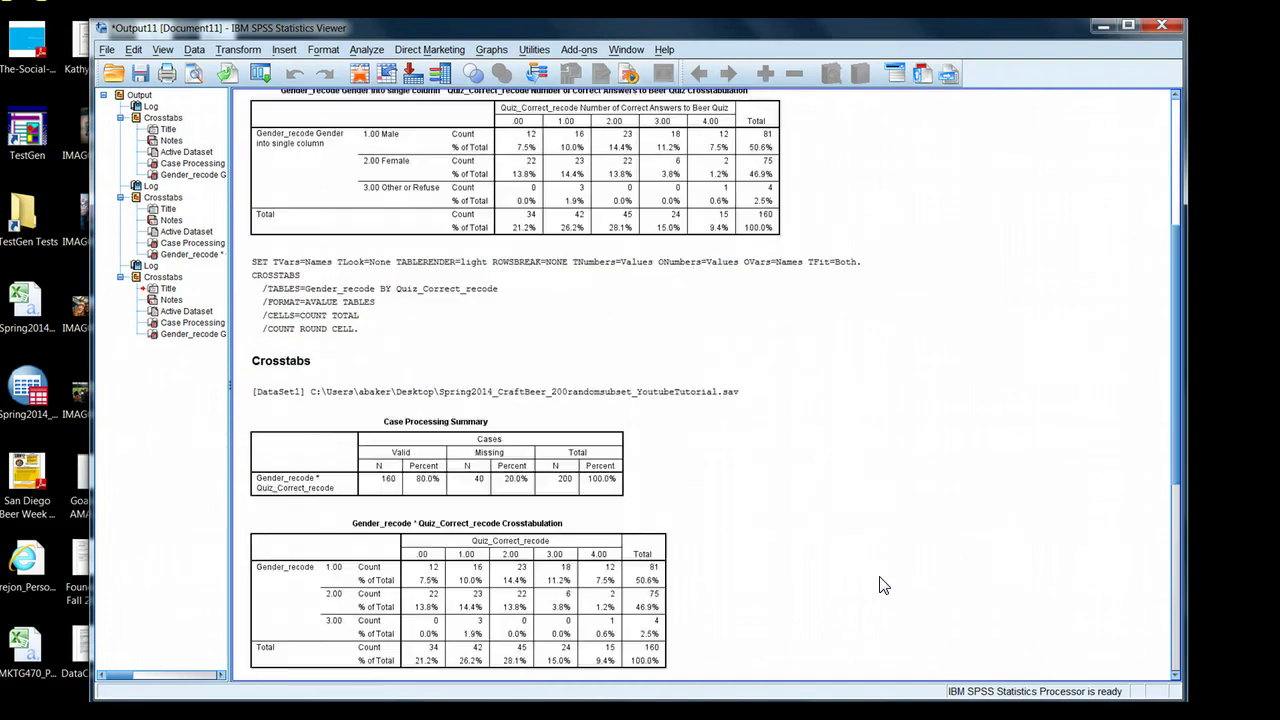
Select the full-label crosstab showing 81 Male, 75 Female and 4 Other or Refuse.
scroll(880, 640, "up", 3)
left_click(366, 398)
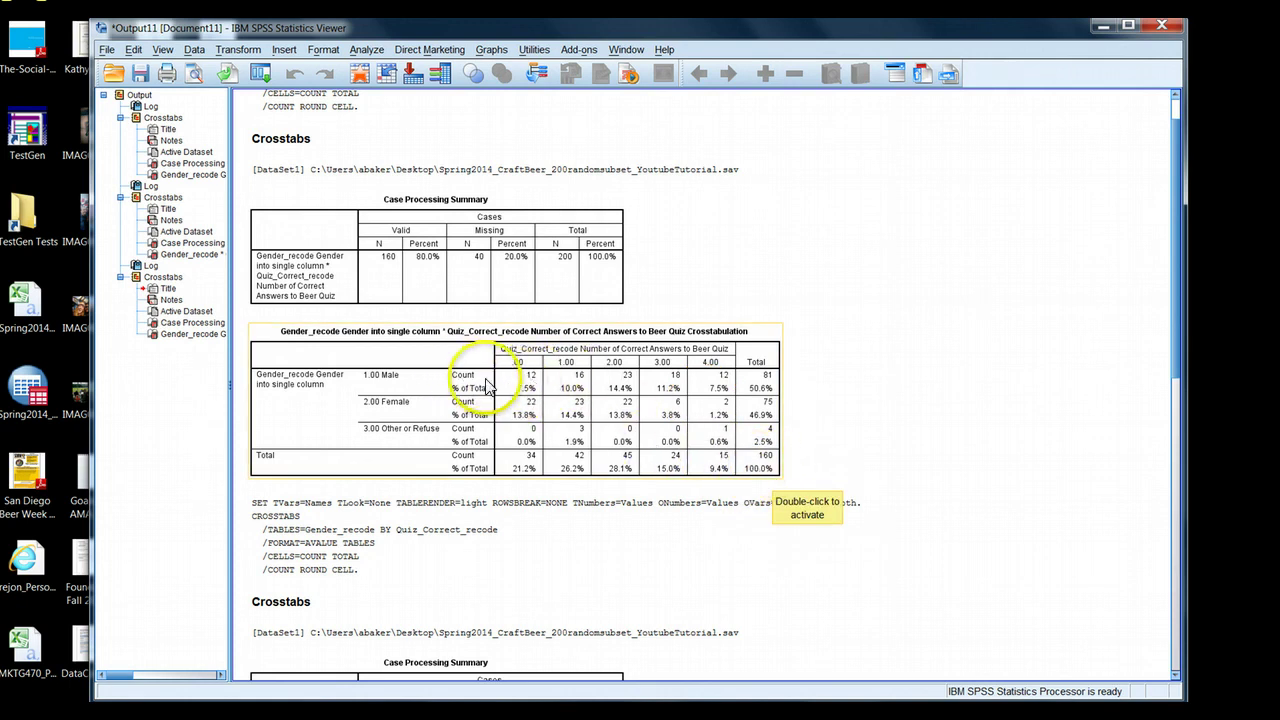
Open the full-label crosstab in the Pivot Table Editor and rearrange it beside the Formatting Toolbar.
double_click(583, 397)
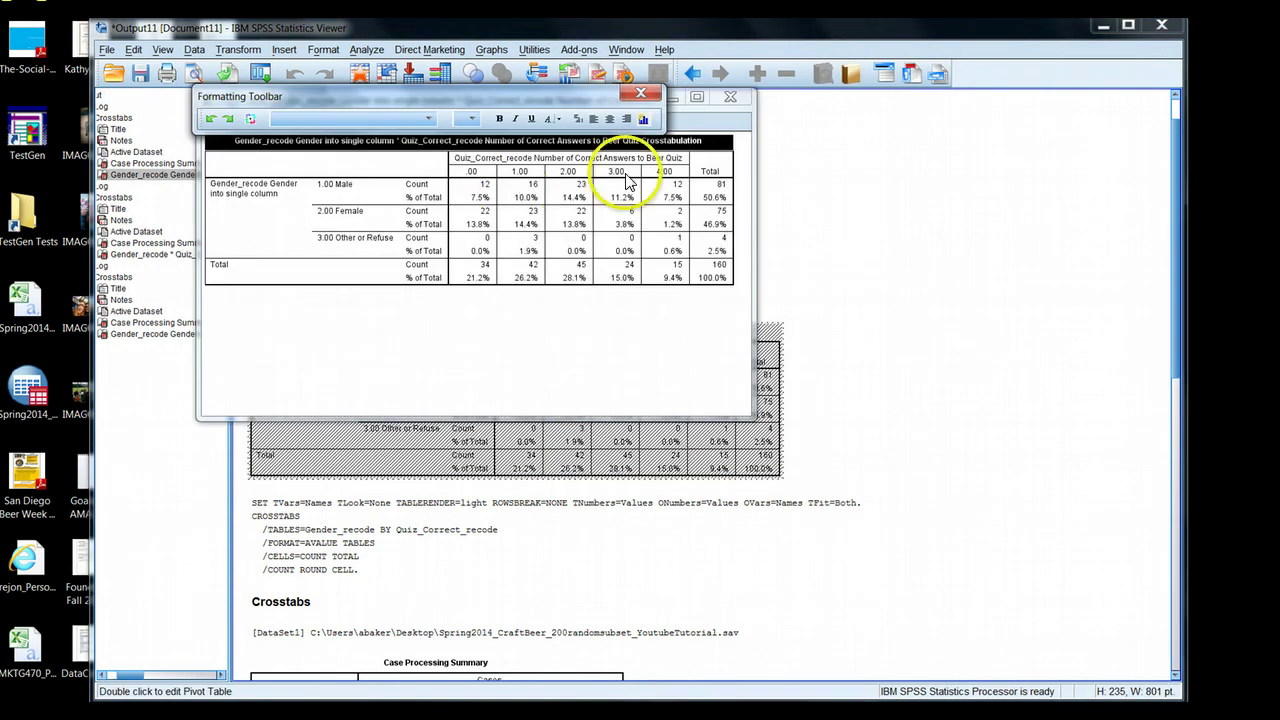
left_click_drag(556, 99, 551, 57)
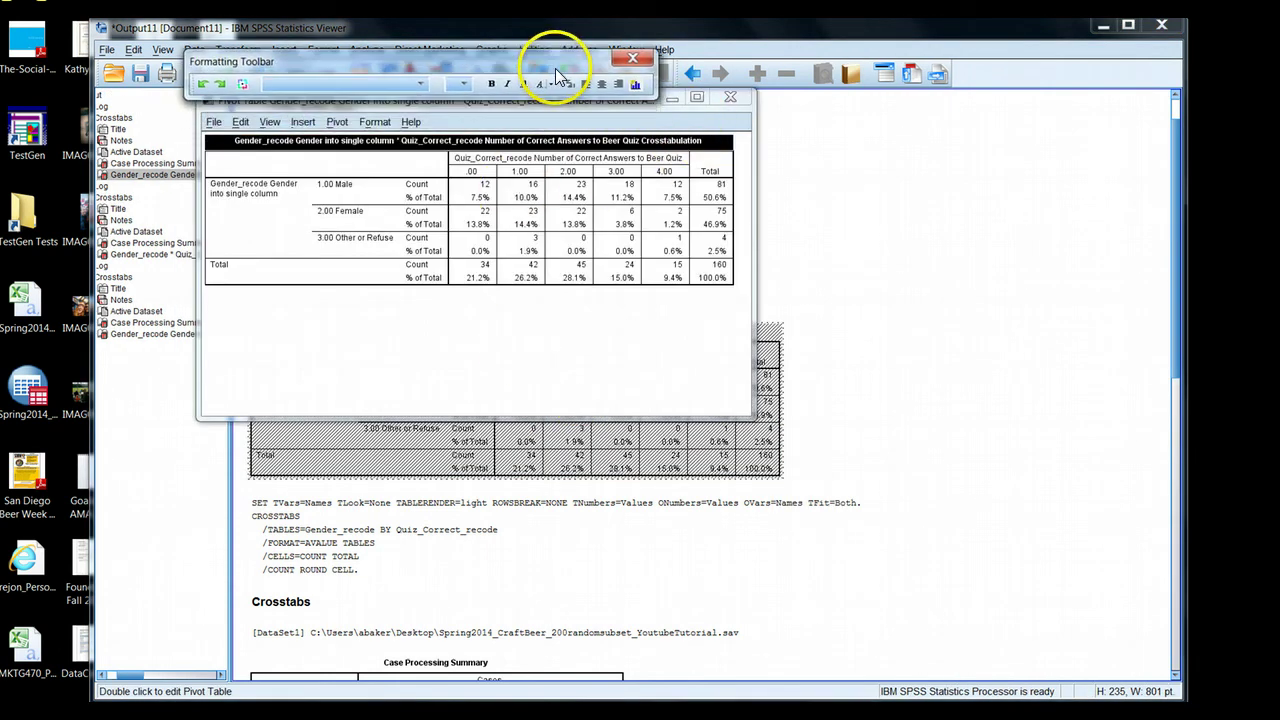
left_click_drag(523, 112, 535, 245)
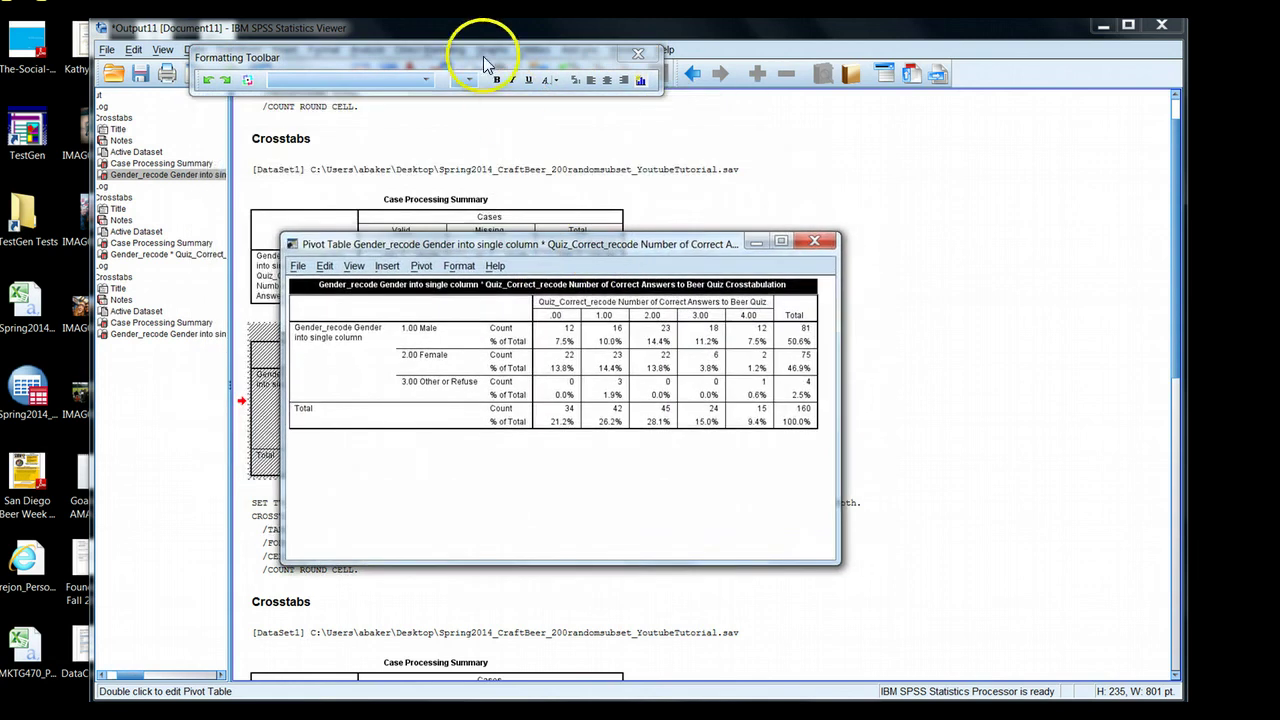
left_click_drag(483, 57, 555, 172)
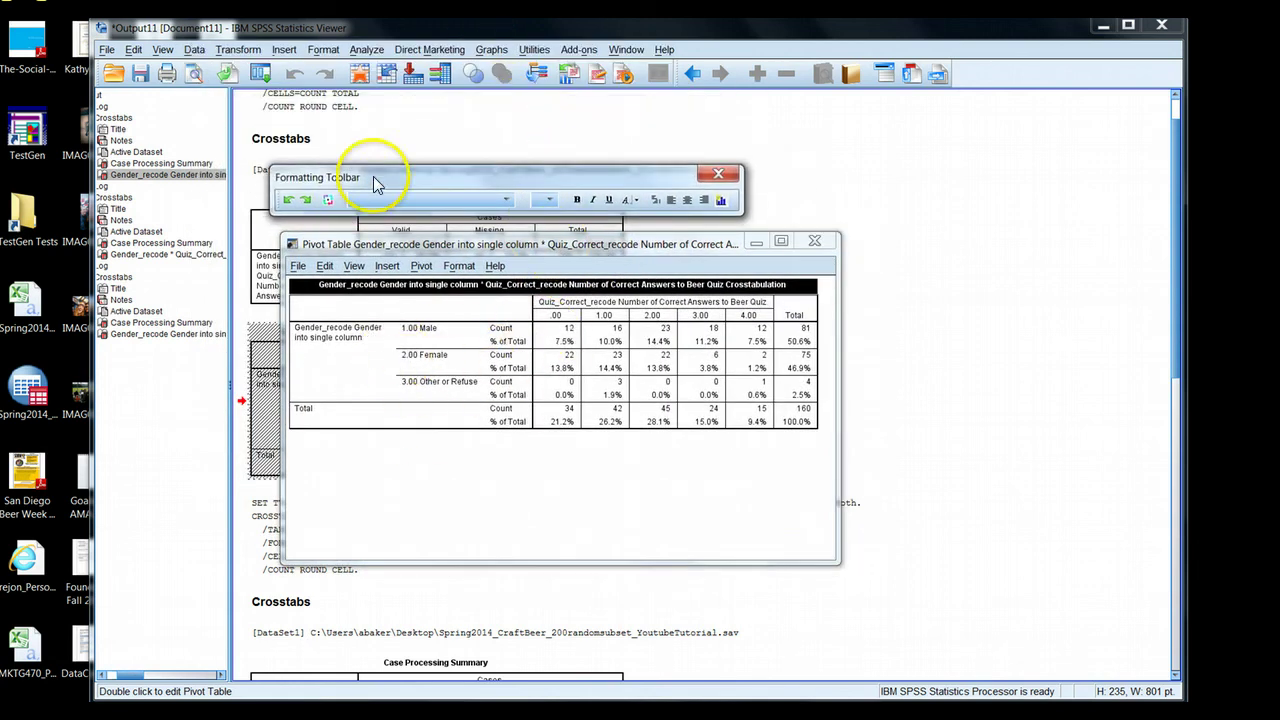
left_click_drag(380, 178, 434, 198)
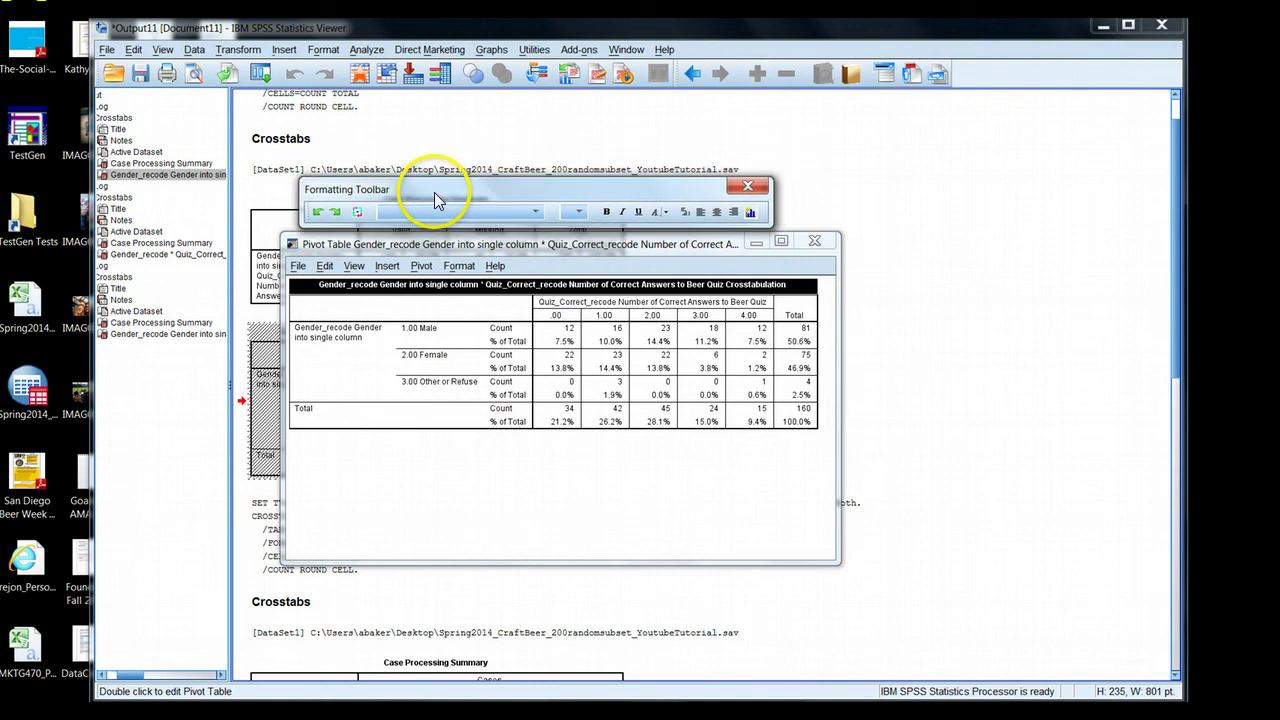
Move Statistics from the row dimension into the layer tray, leaving Gender_recode rows and Quiz_Correct_recode columns.
left_click(357, 213)
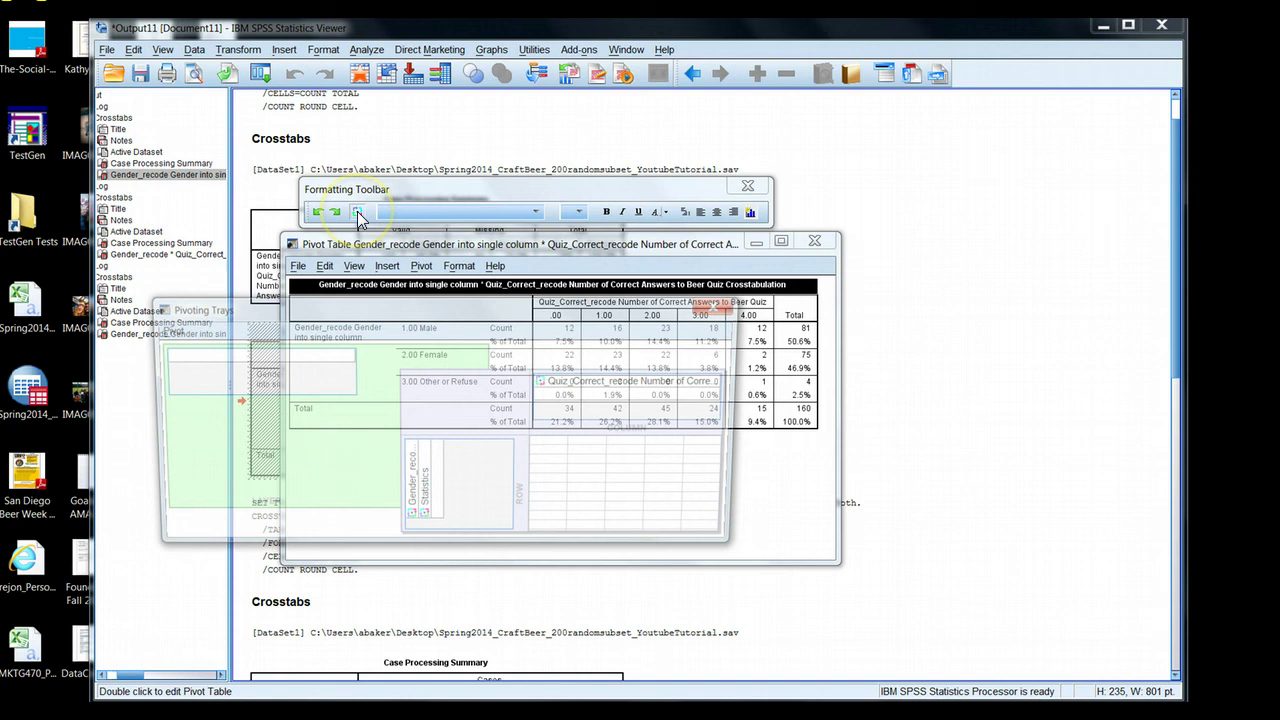
left_click_drag(445, 303, 624, 245)
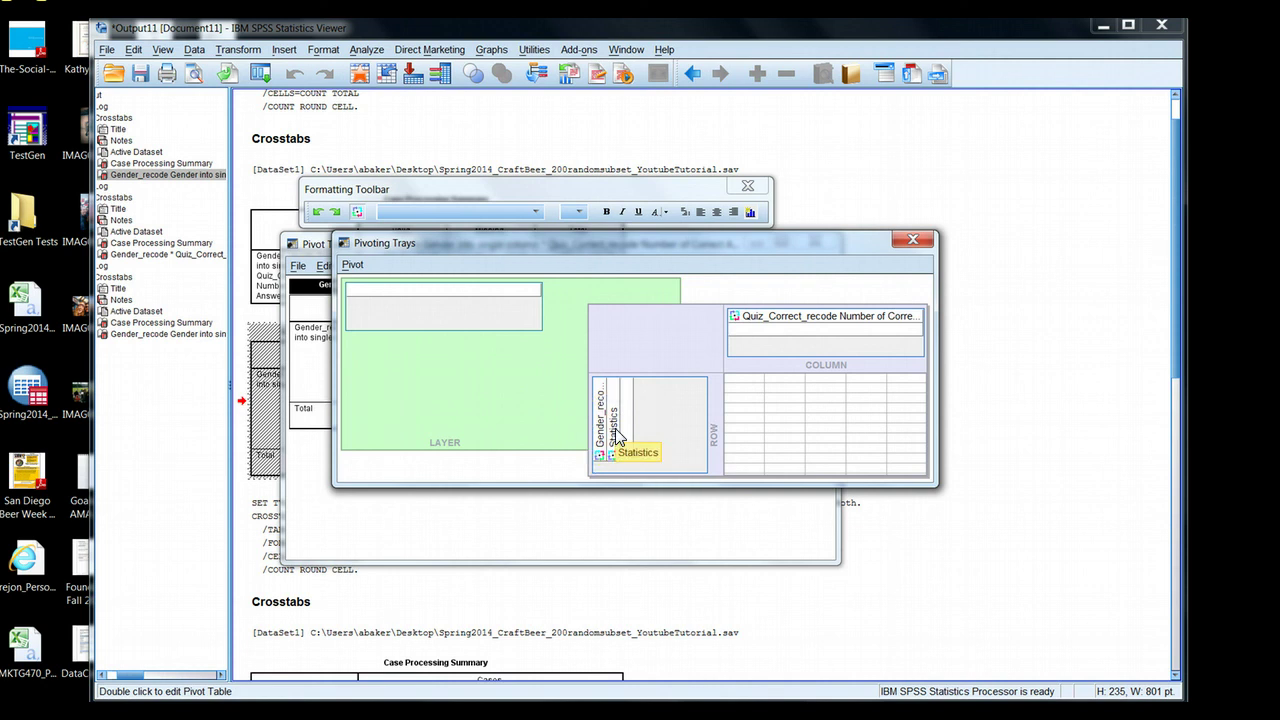
left_click_drag(588, 413, 445, 300)
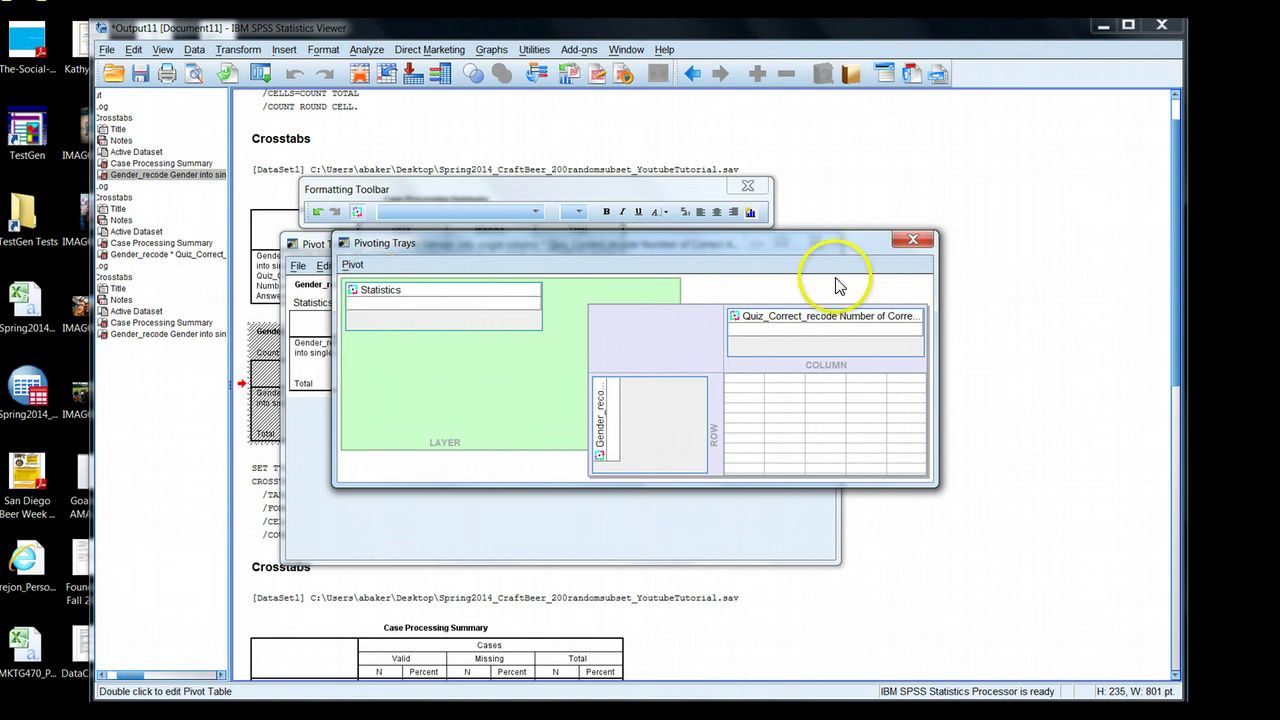
Show only the % of Total layer of the crosstab and close the Pivot Table Editor.
left_click(912, 241)
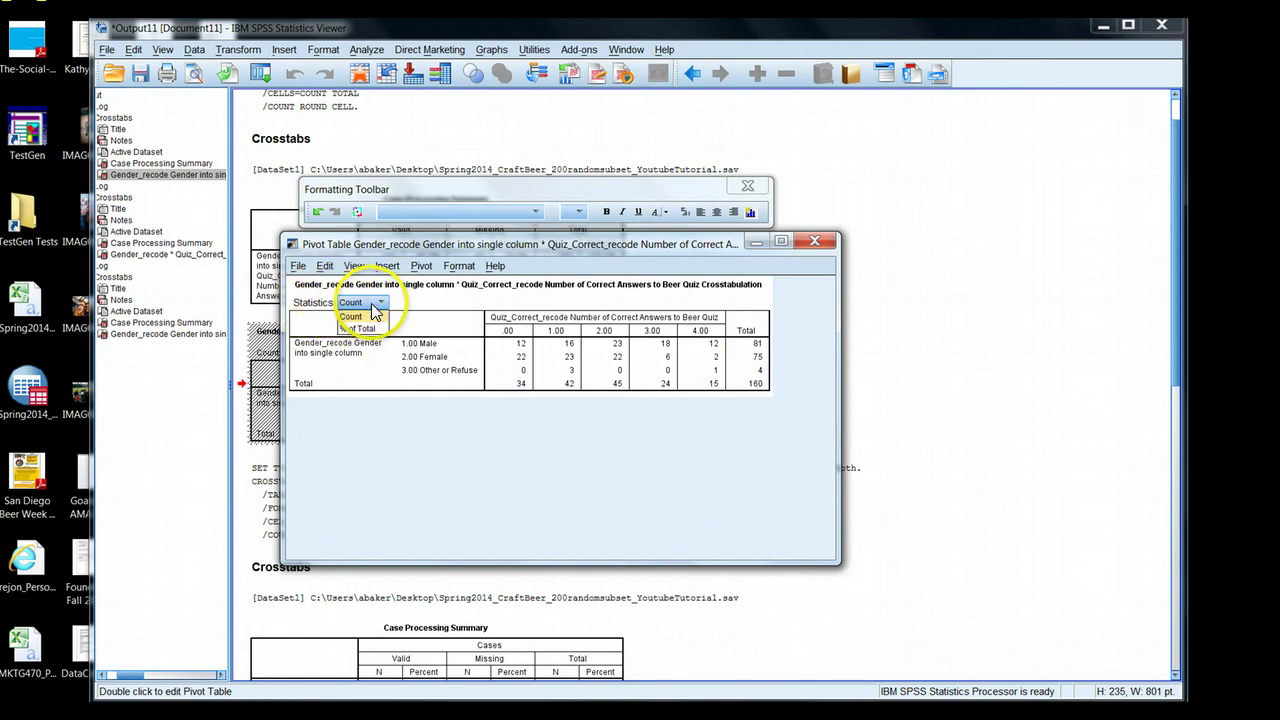
left_click(354, 329)
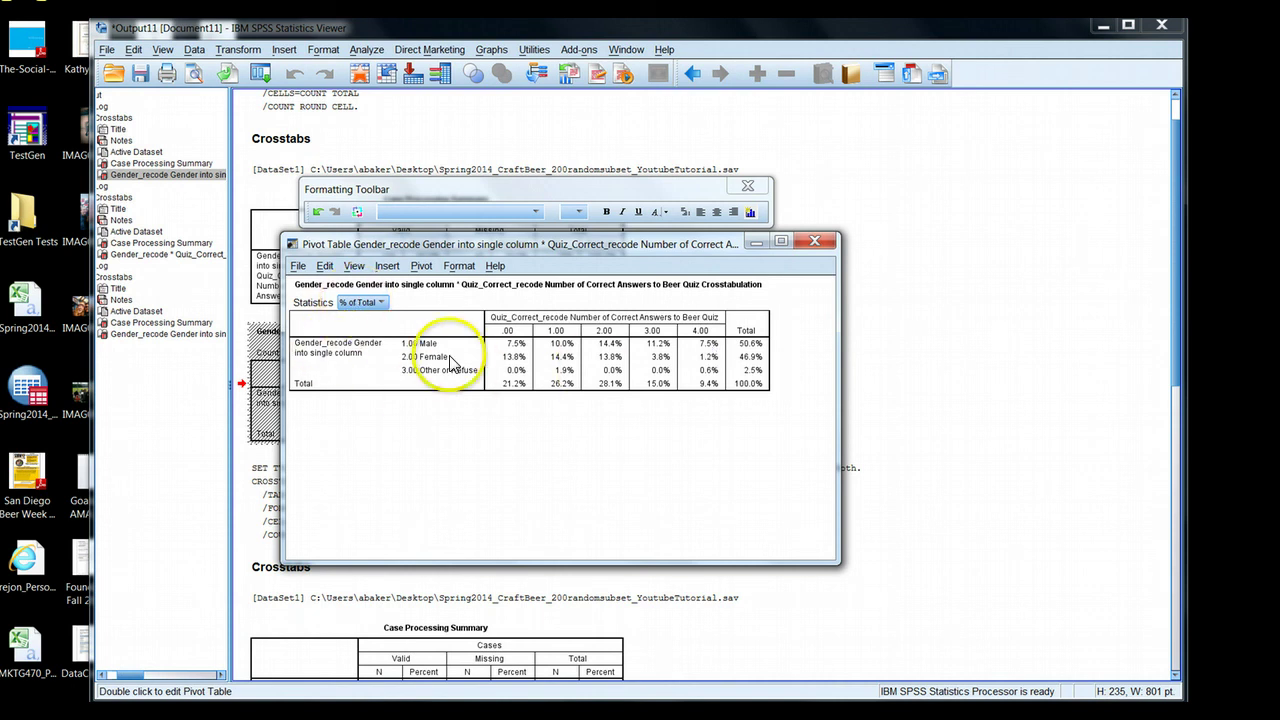
left_click(809, 245)
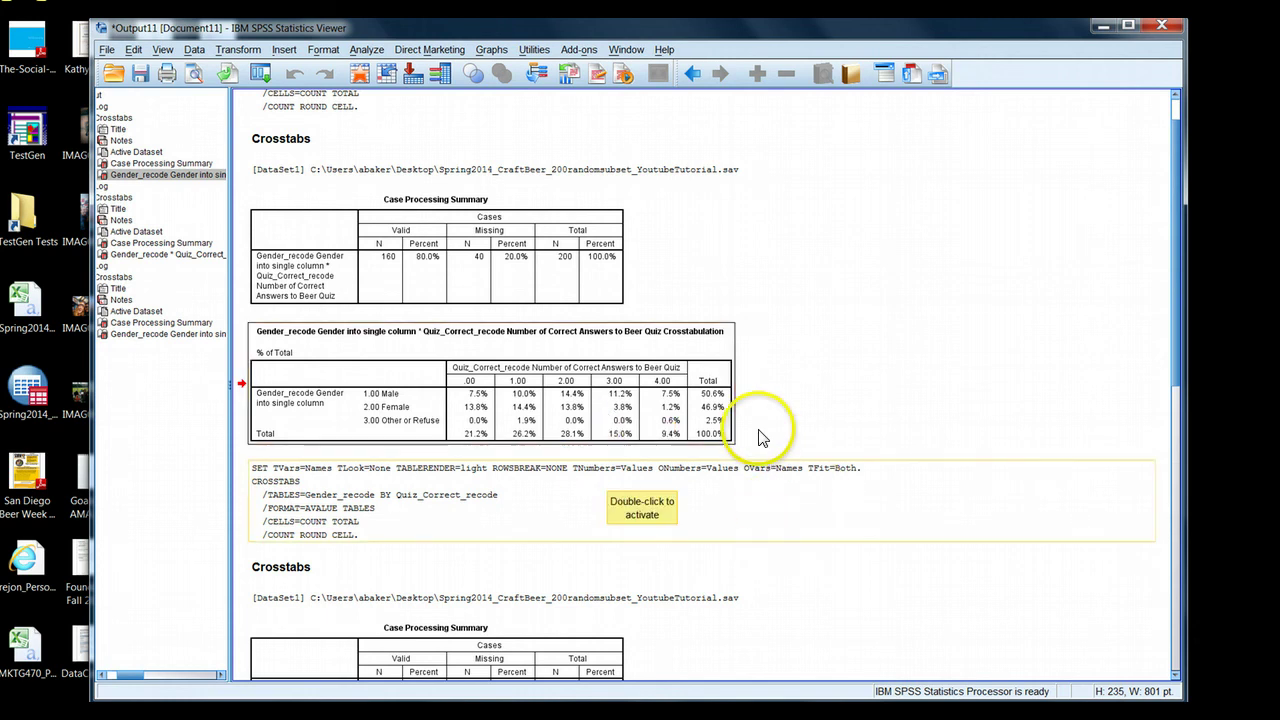
scroll(660, 435, "down", 1)
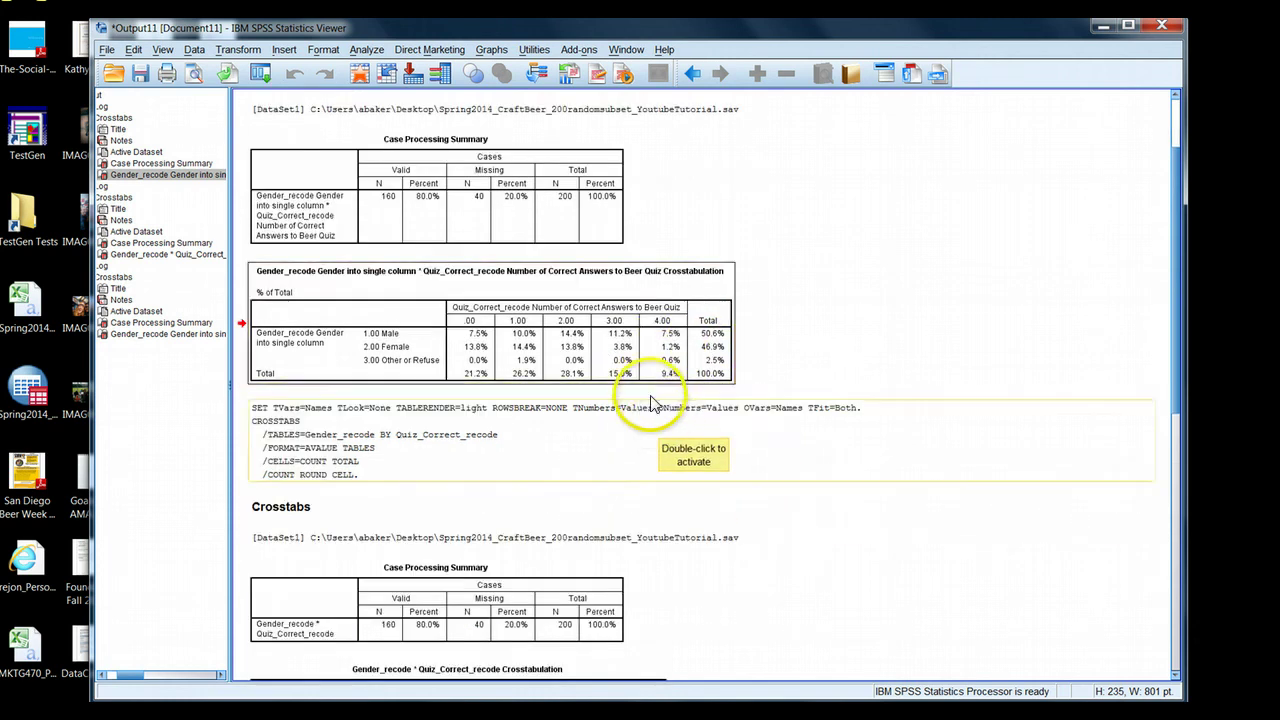